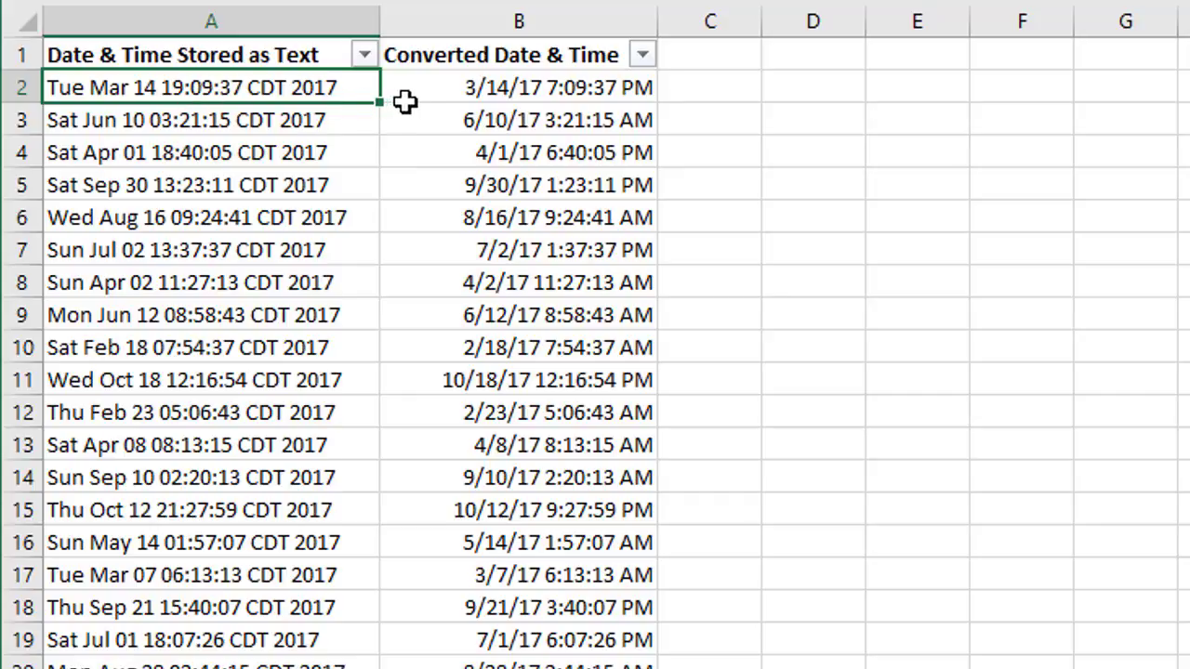
Select A2 and drag row 2's header border to make the row 45 high
left_click(441, 88)
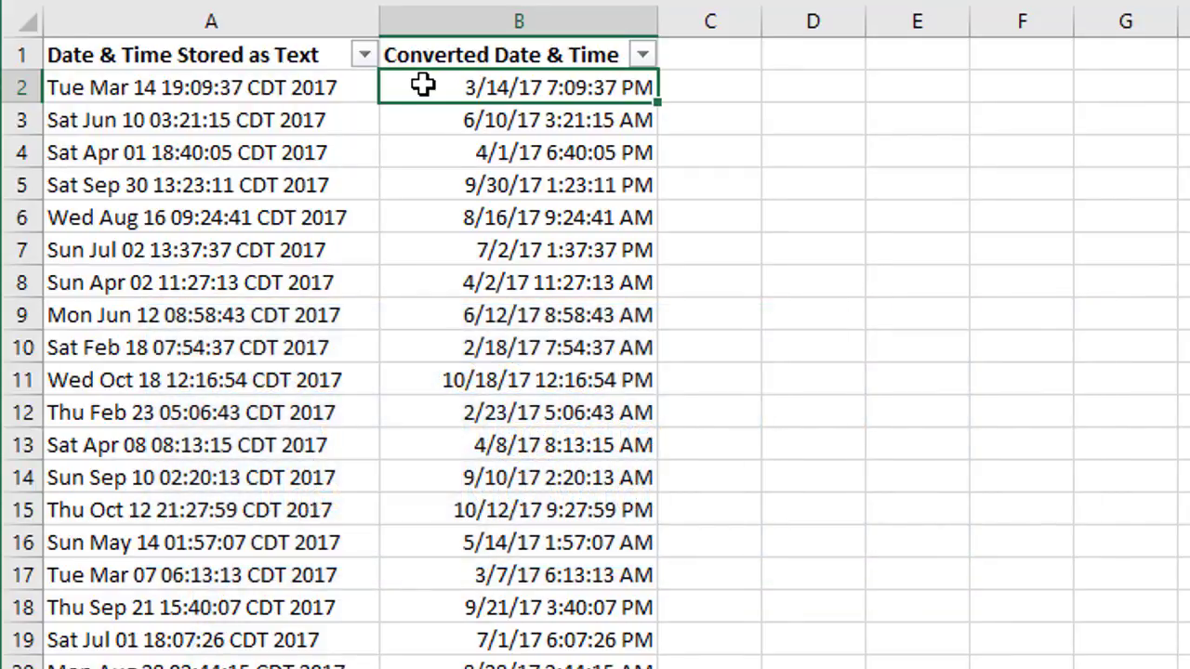
left_click(222, 91)
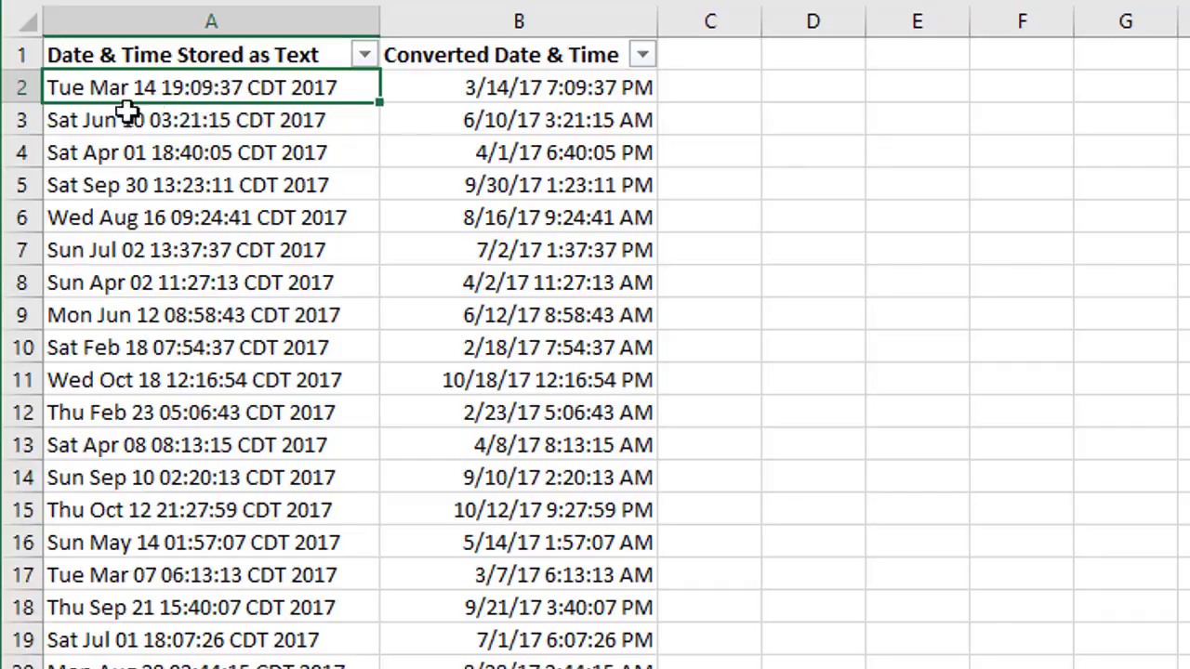
left_click_drag(19, 103, 23, 229)
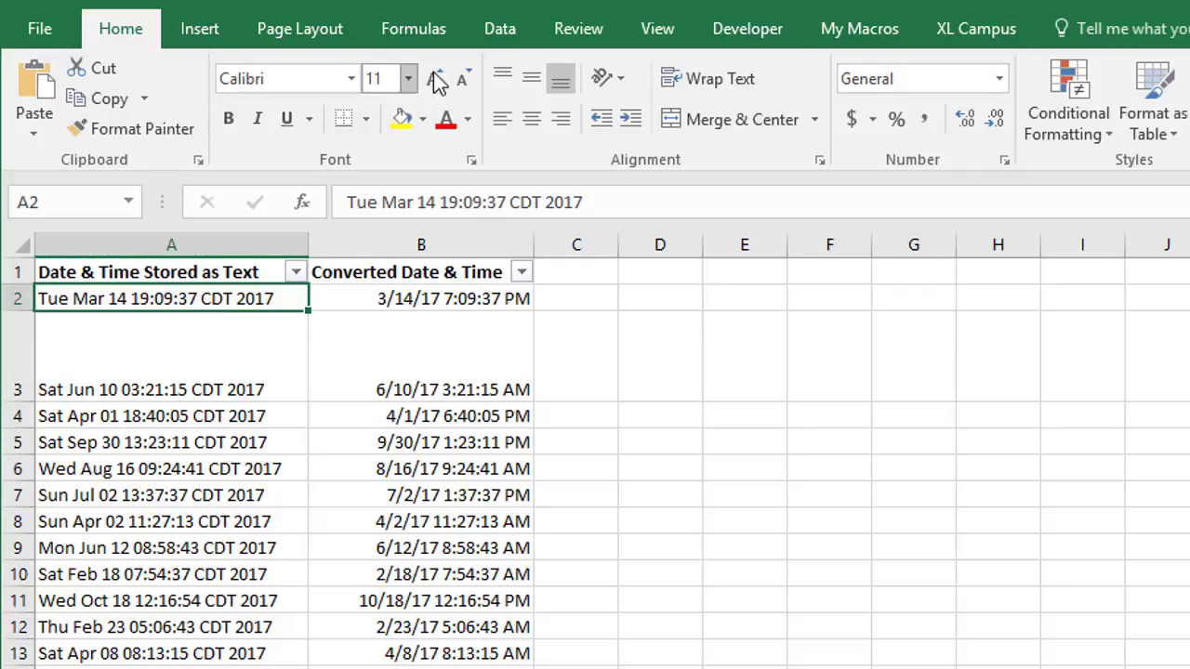
left_click(1000, 82)
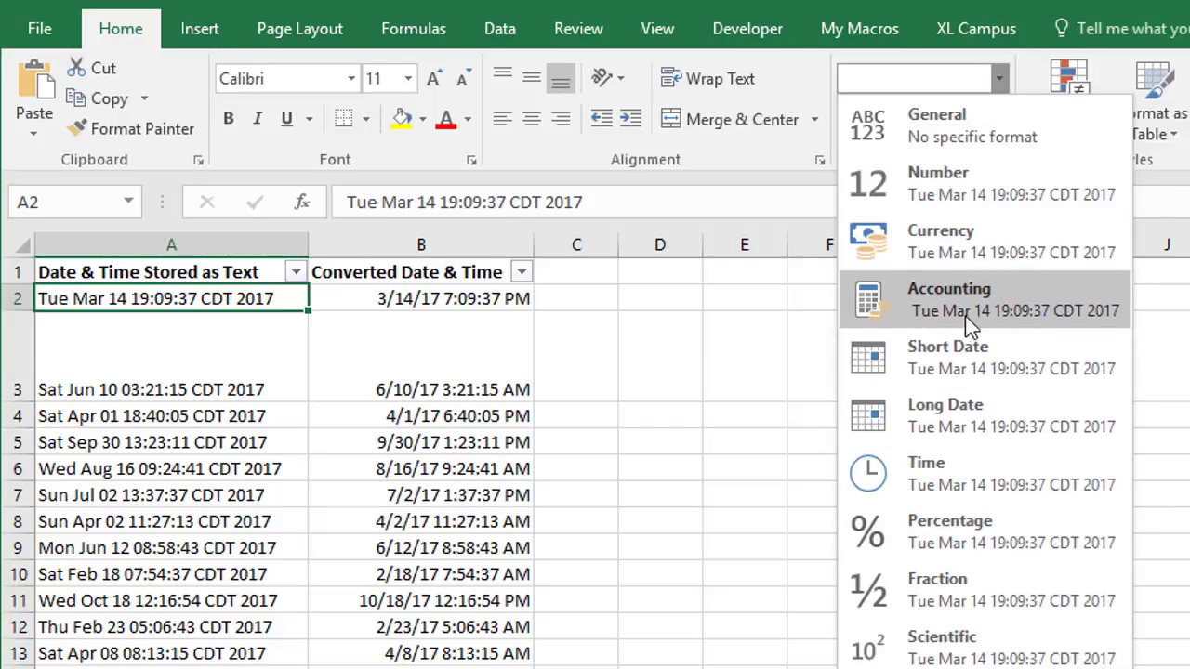
left_click(367, 309)
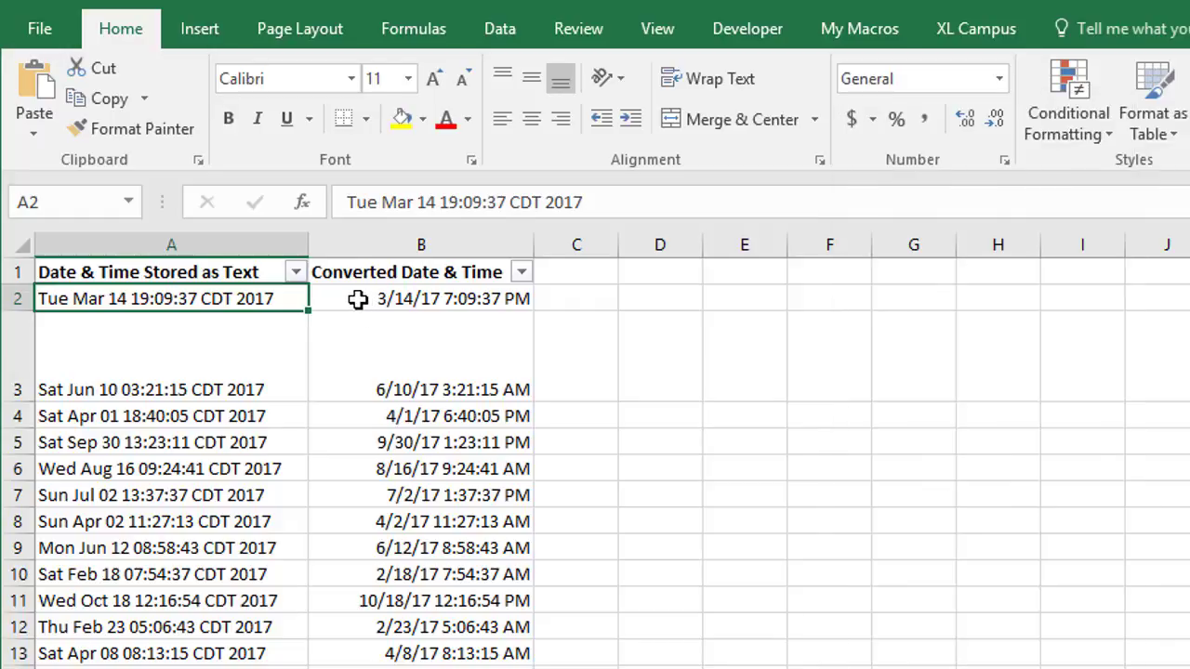
left_click(358, 299)
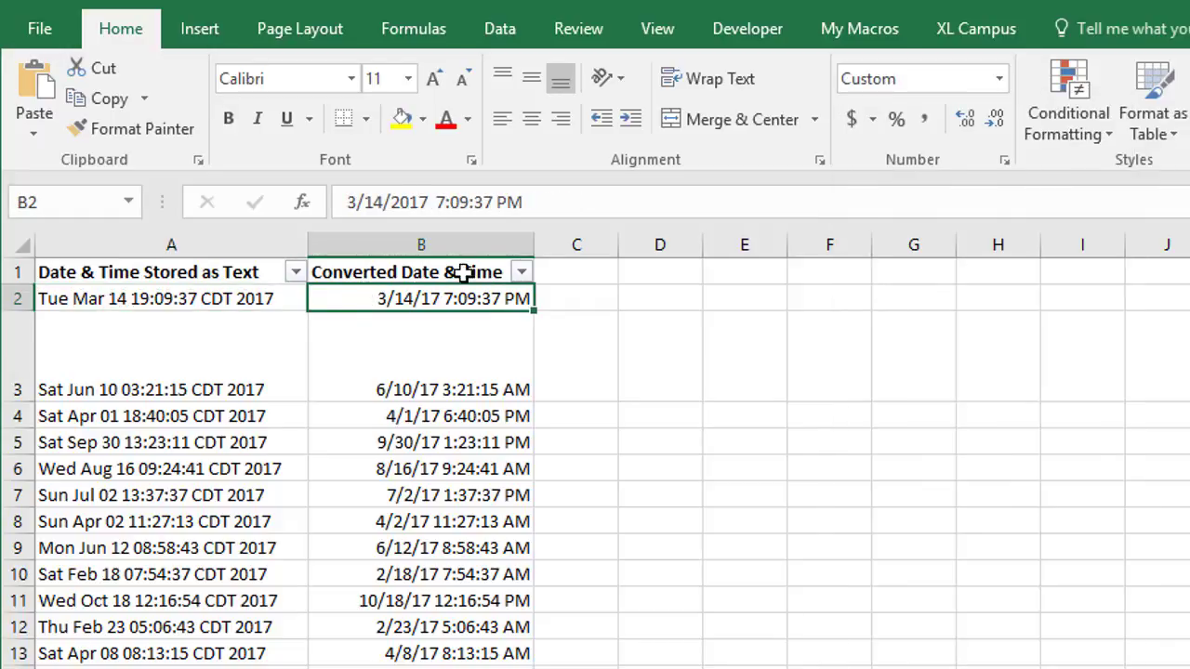
left_click(999, 80)
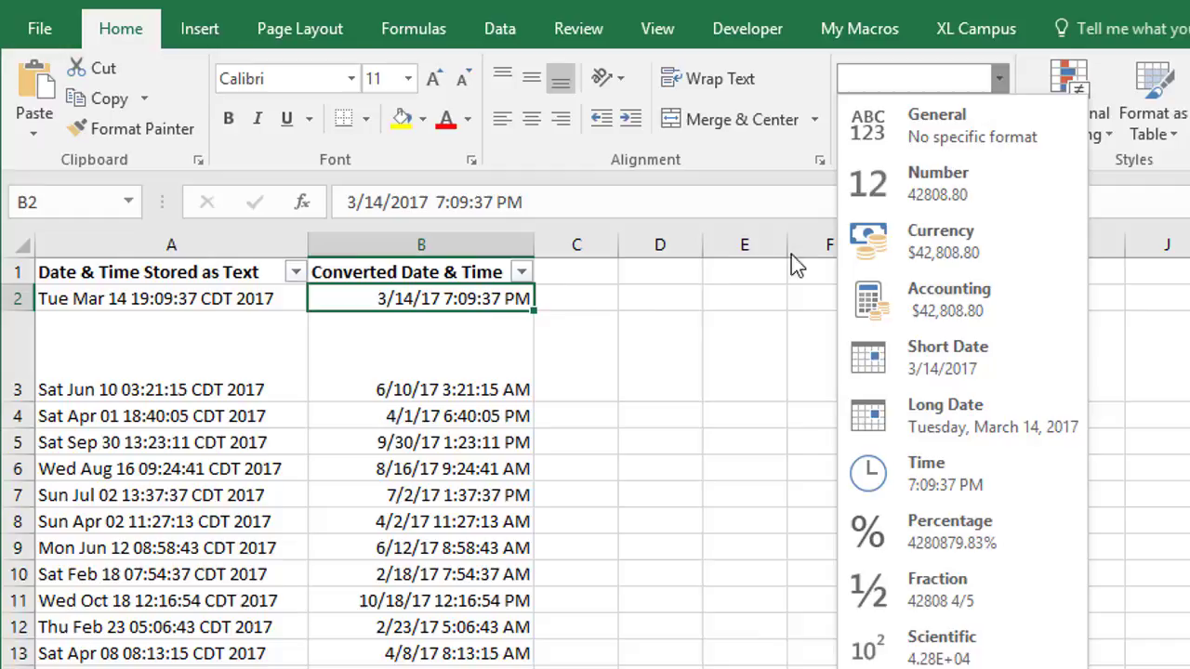
left_click(247, 304)
left_click(247, 302)
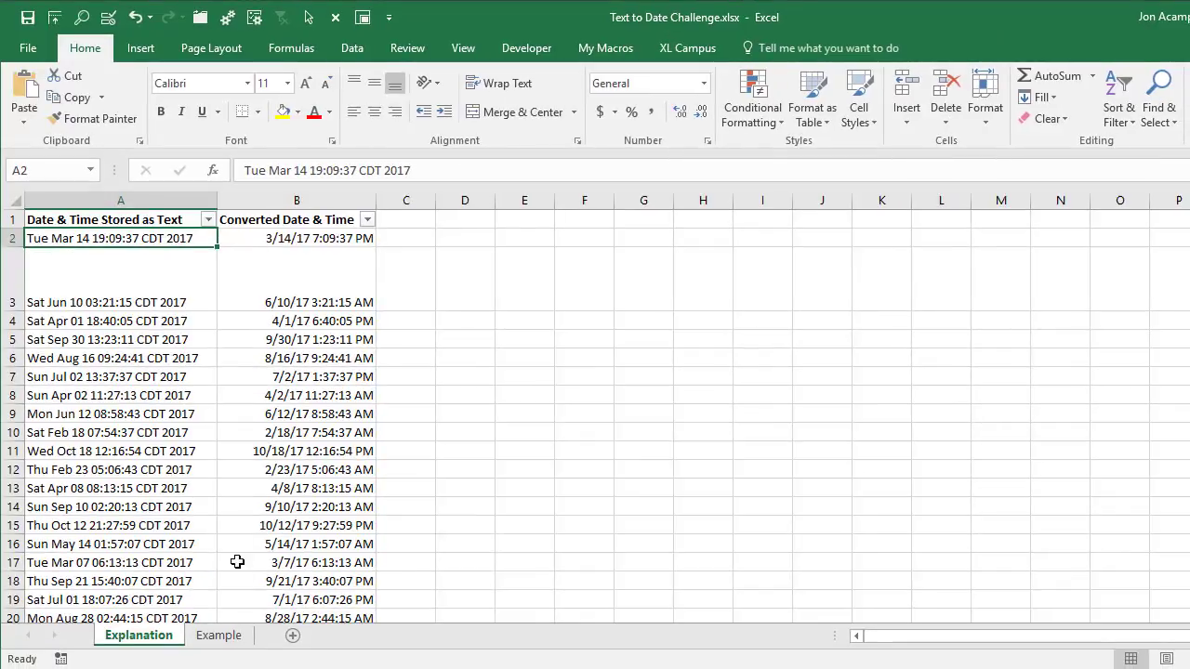
On the Example sheet, enter Mar 14, 2017 in B2 so it shows 14-Mar-17
left_click(221, 638)
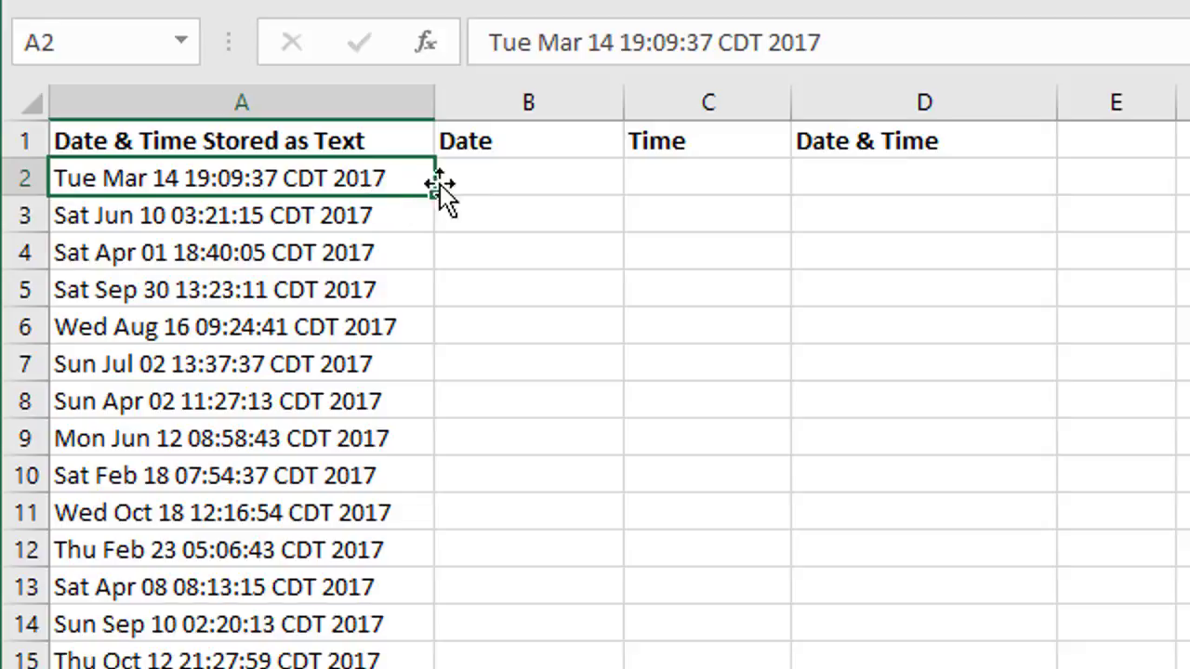
left_click(504, 182)
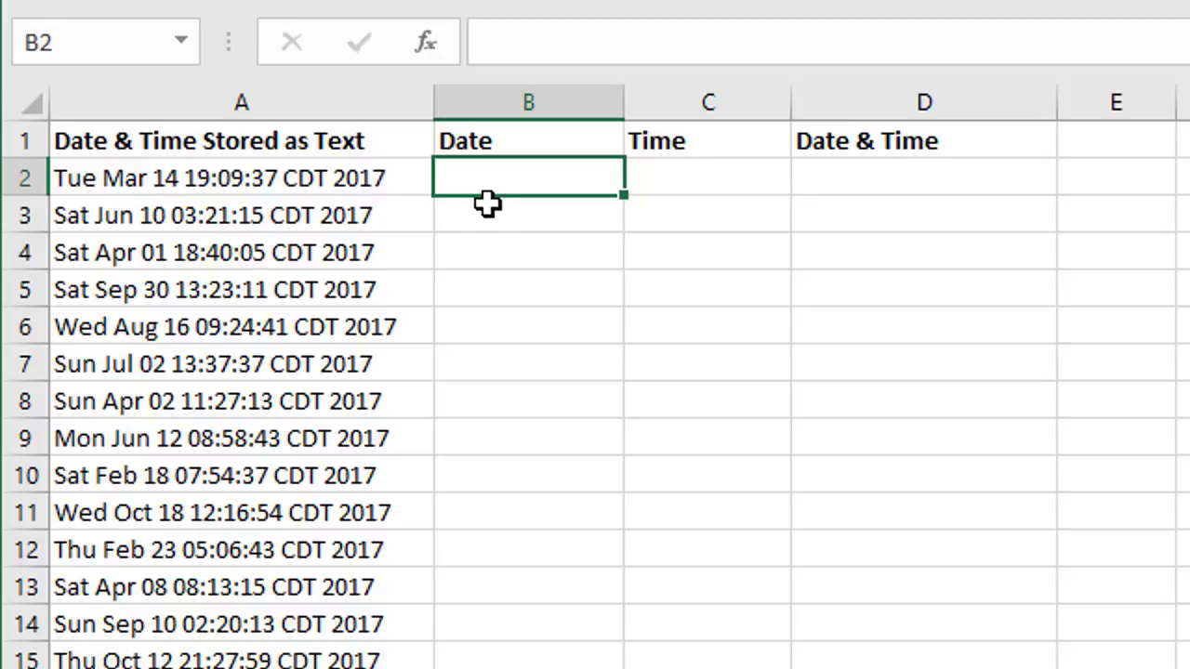
type("Mar 1")
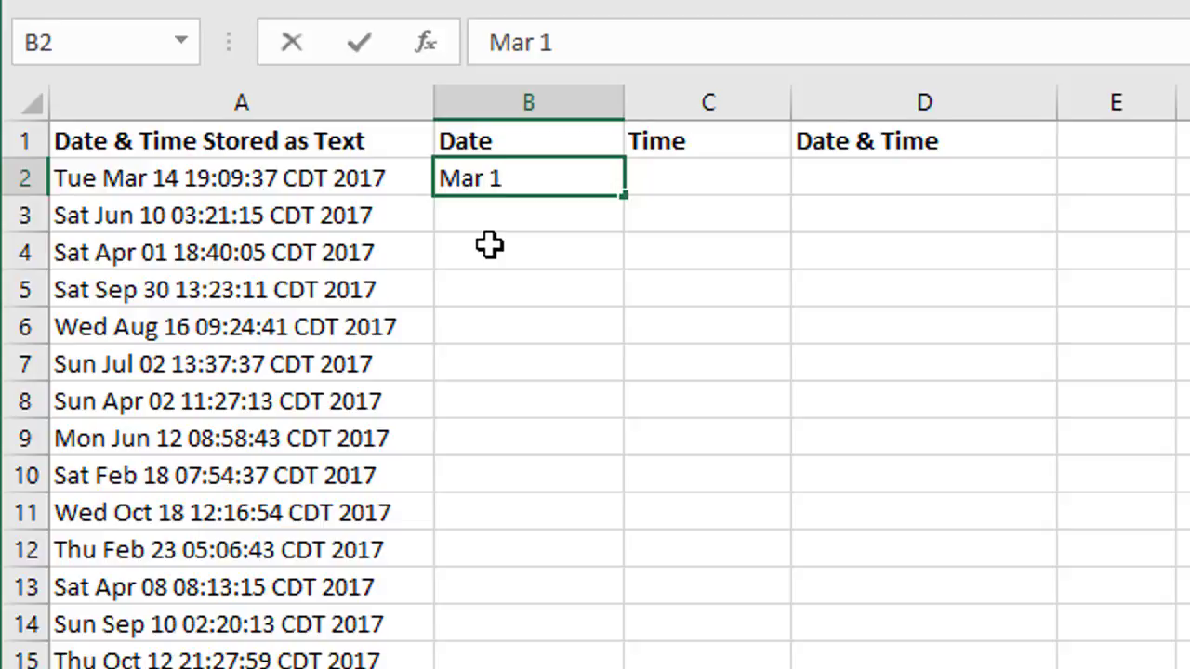
type("4,")
type("2017")
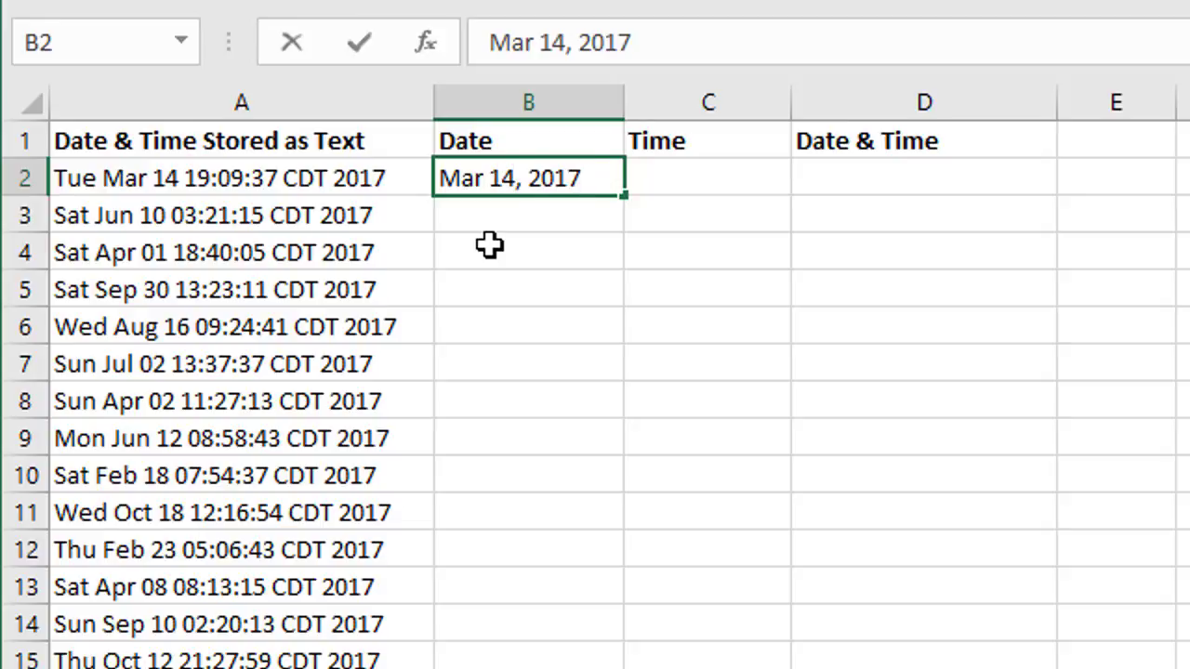
key("Return")
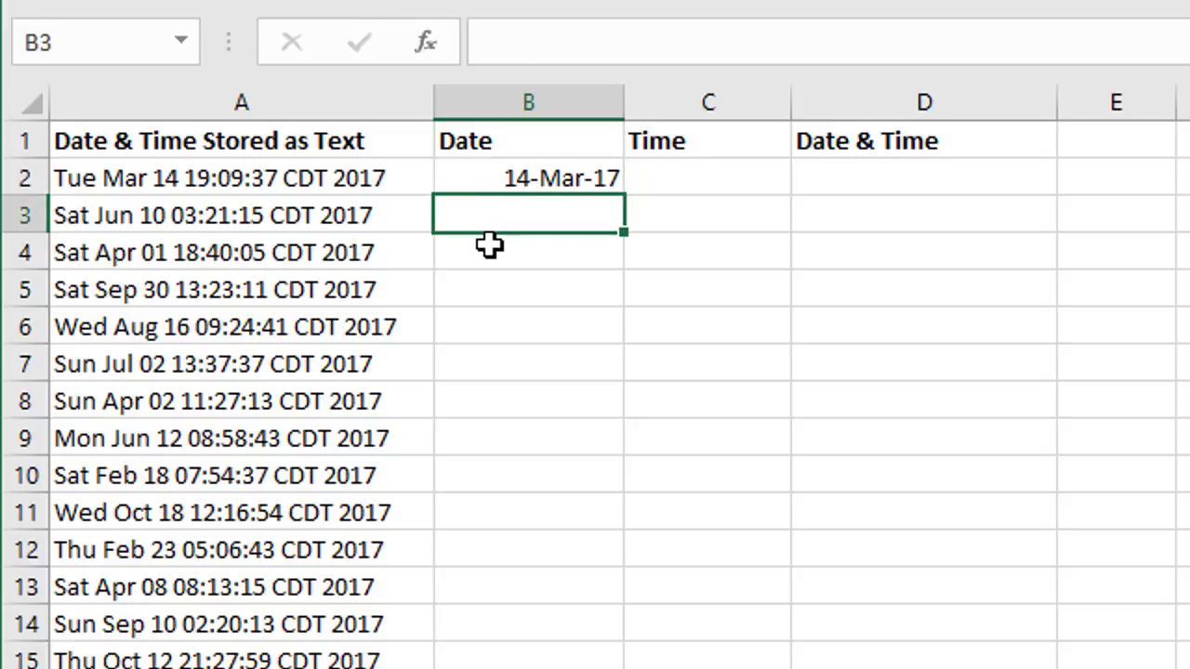
left_click(494, 178)
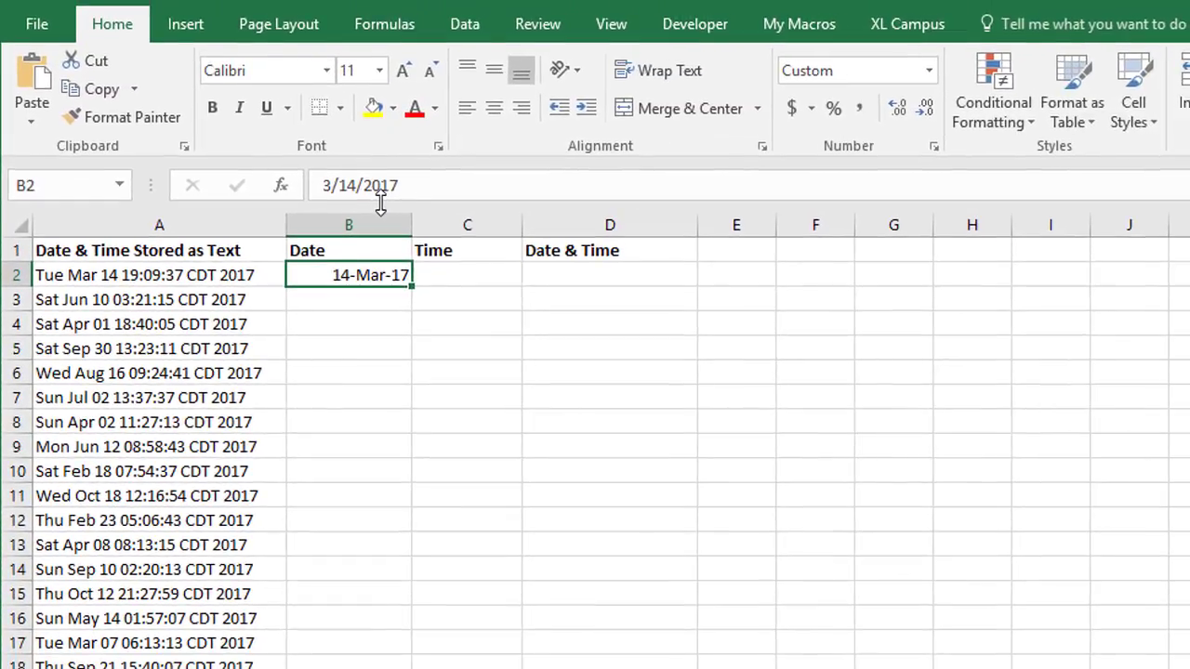
Flash Fill column B's dates from B2's example using the Data tools
left_click(467, 27)
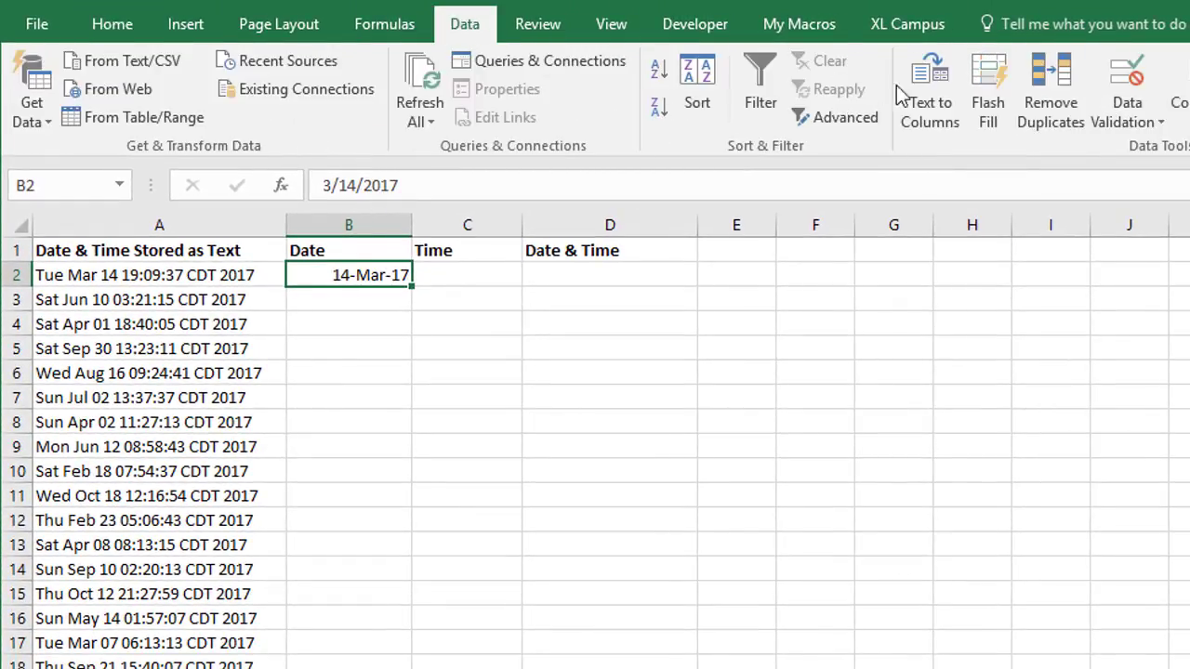
left_click(988, 100)
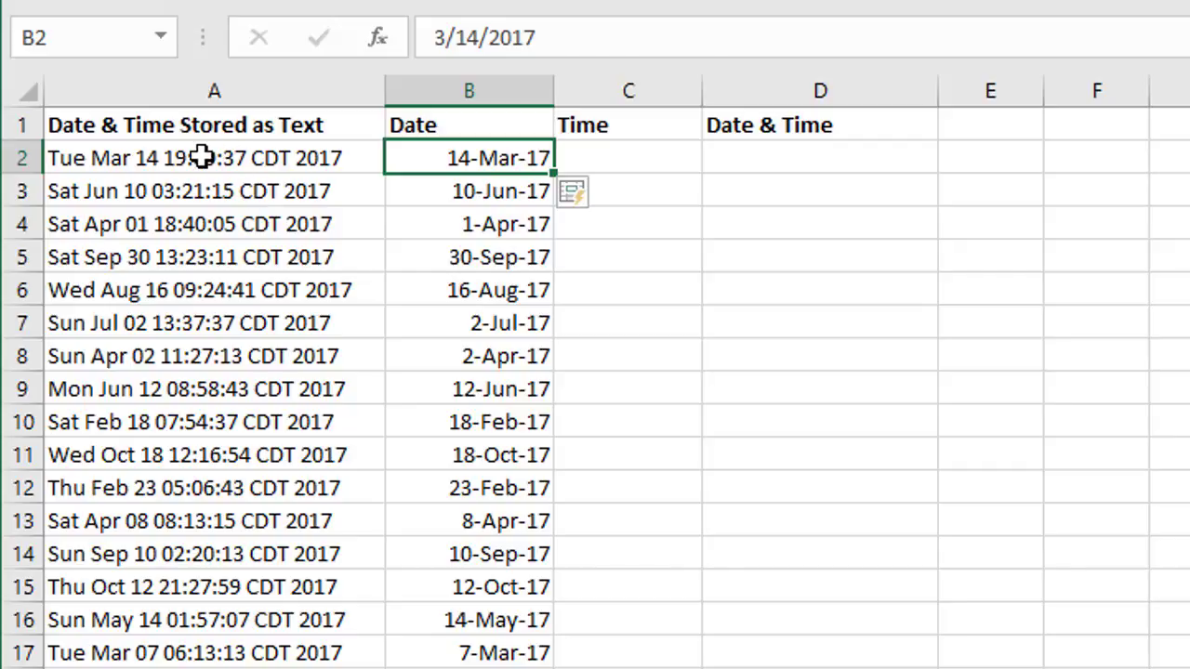
Copy the time 19:09:37 out of A2's text and paste it into C2
double_click(205, 159)
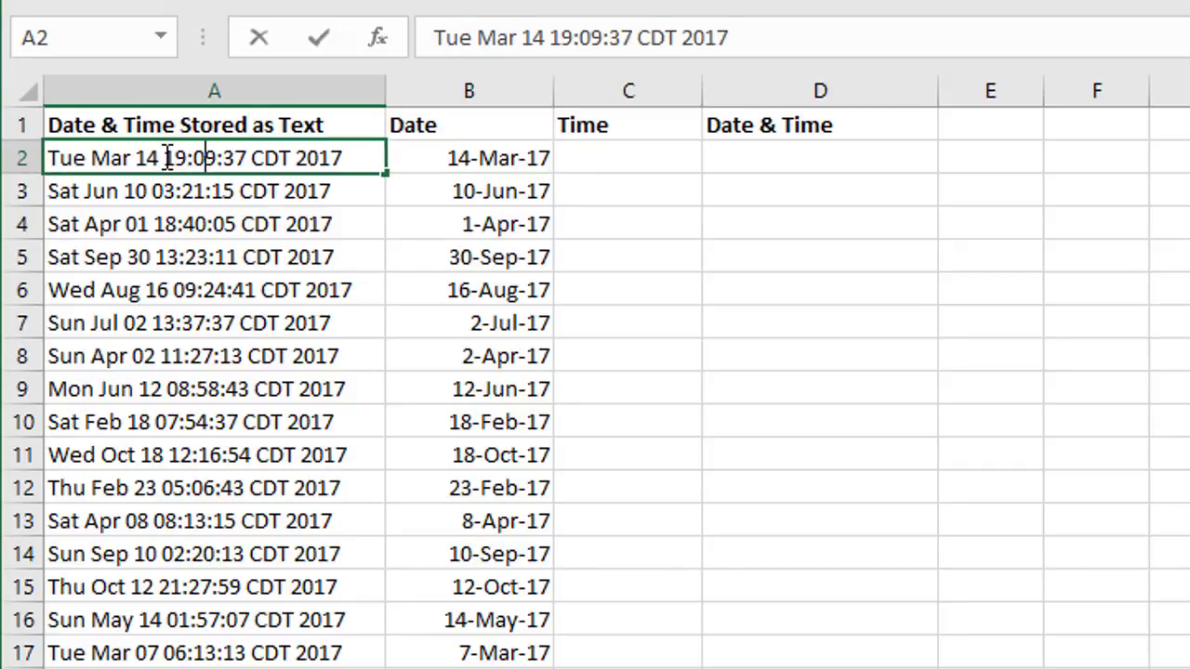
left_click_drag(167, 158, 248, 158)
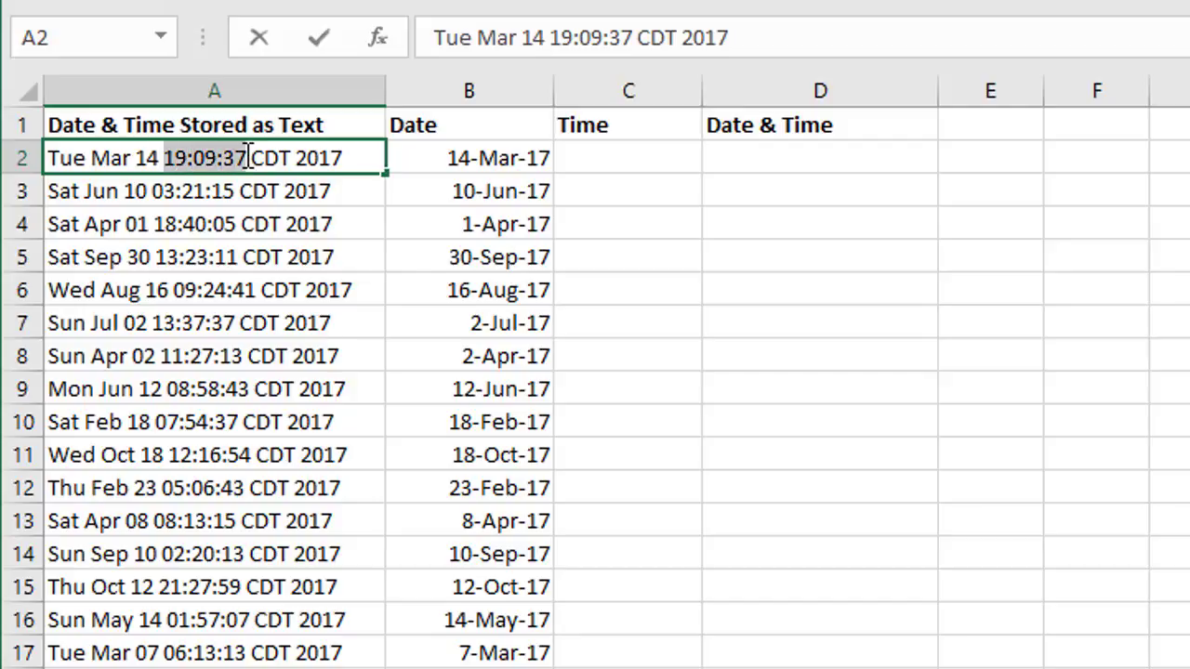
right_click(195, 158)
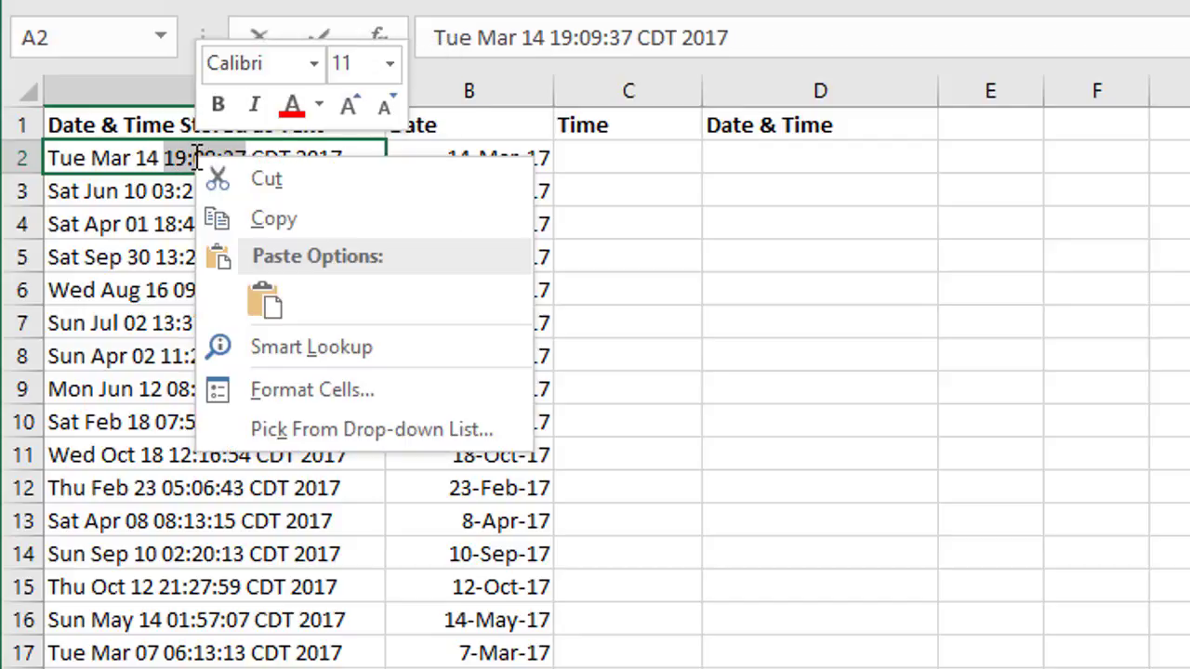
left_click(234, 221)
left_click(584, 160)
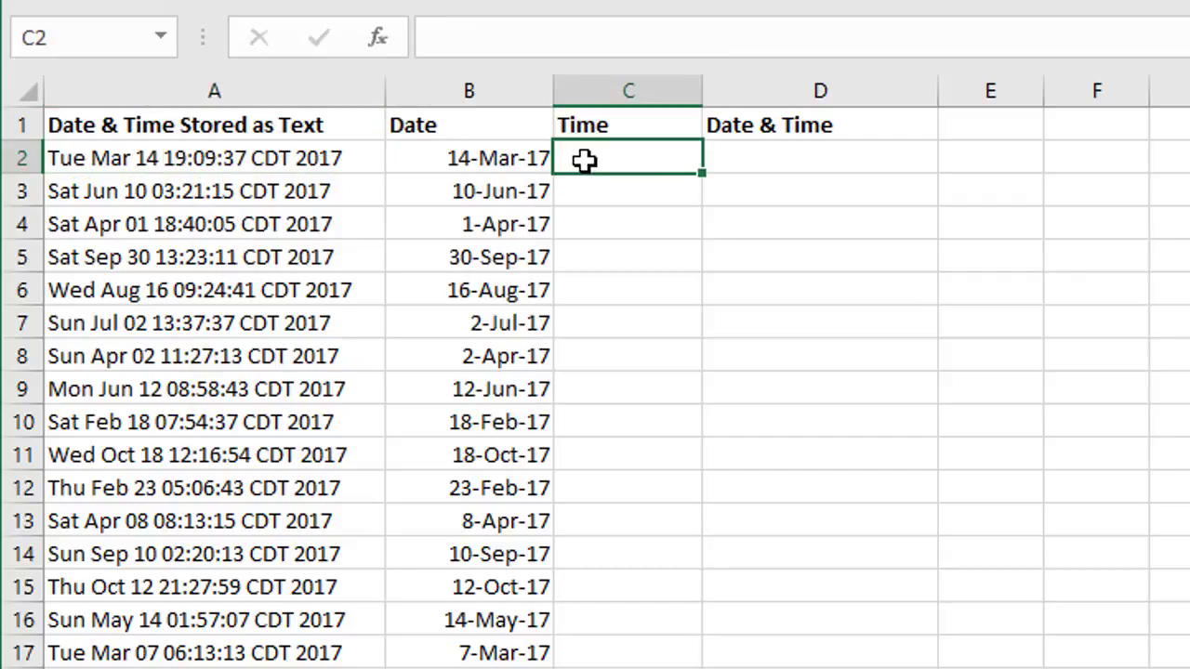
right_click(584, 160)
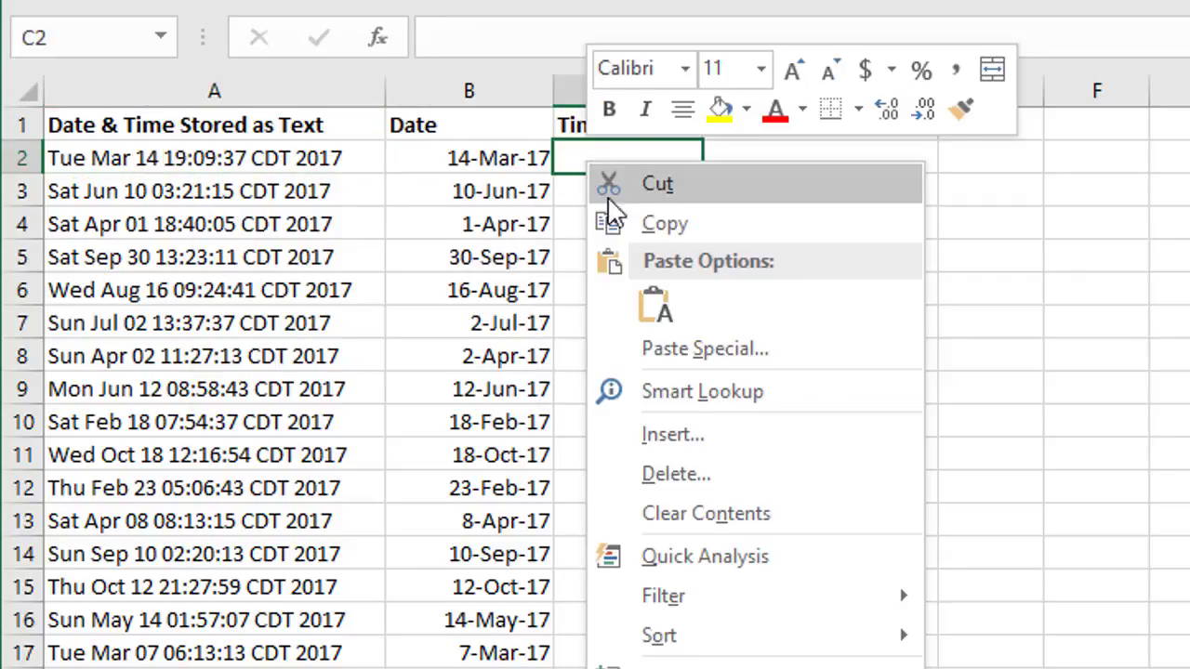
left_click(657, 310)
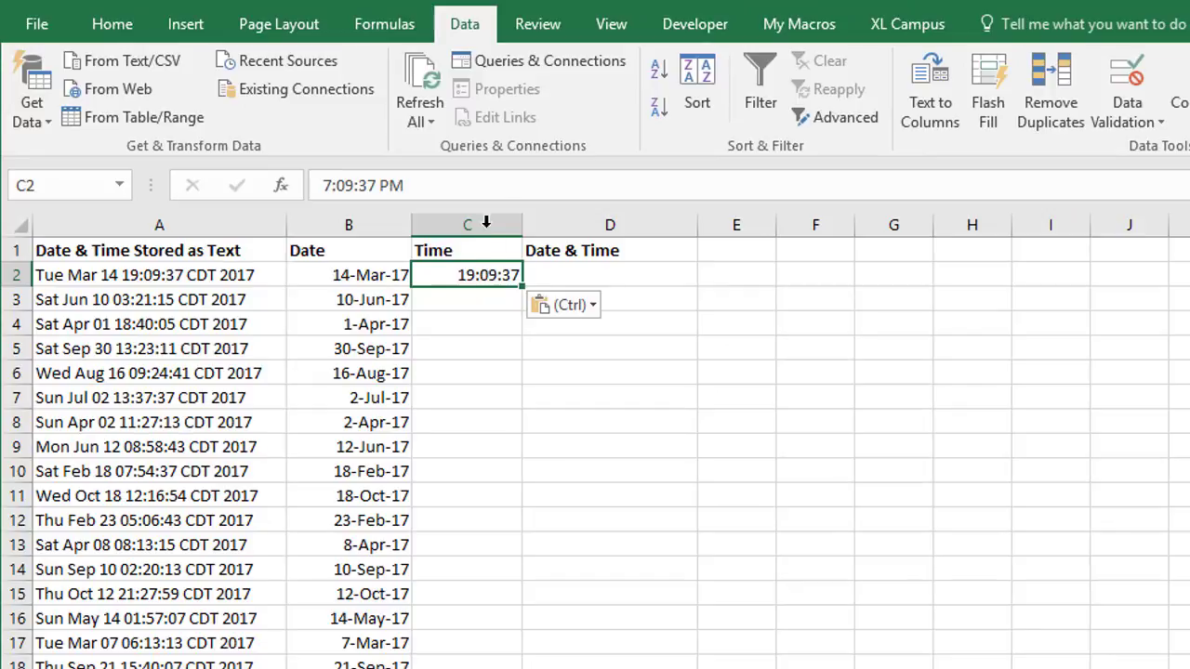
left_click(988, 104)
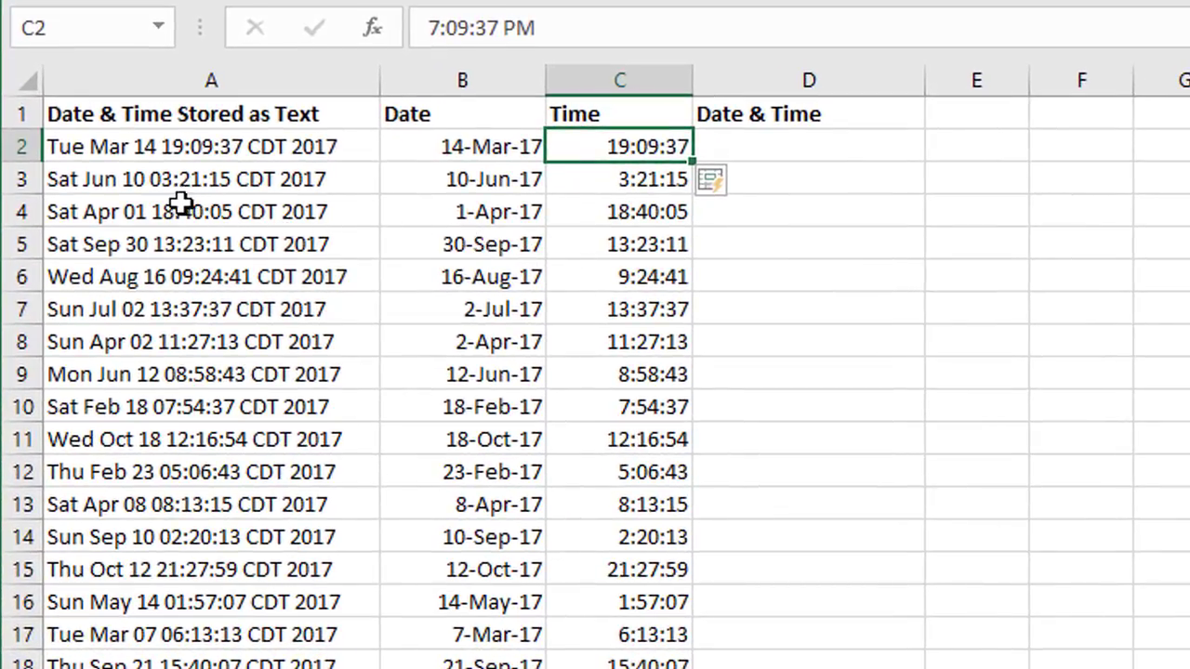
left_click(160, 186)
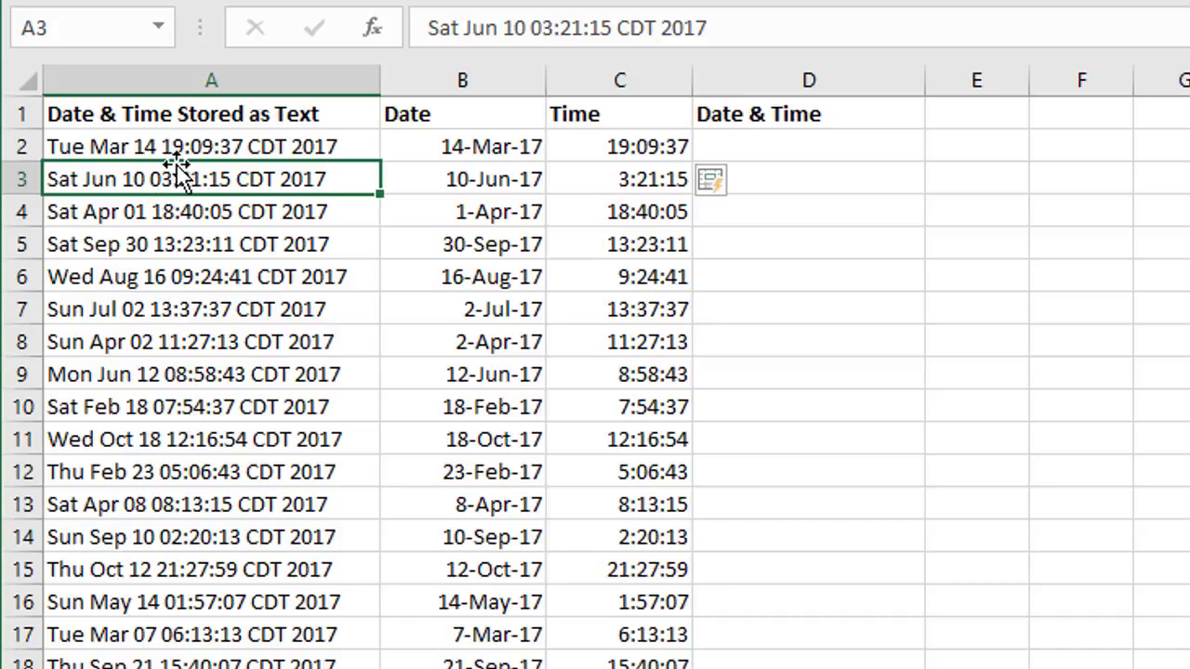
left_click(614, 141)
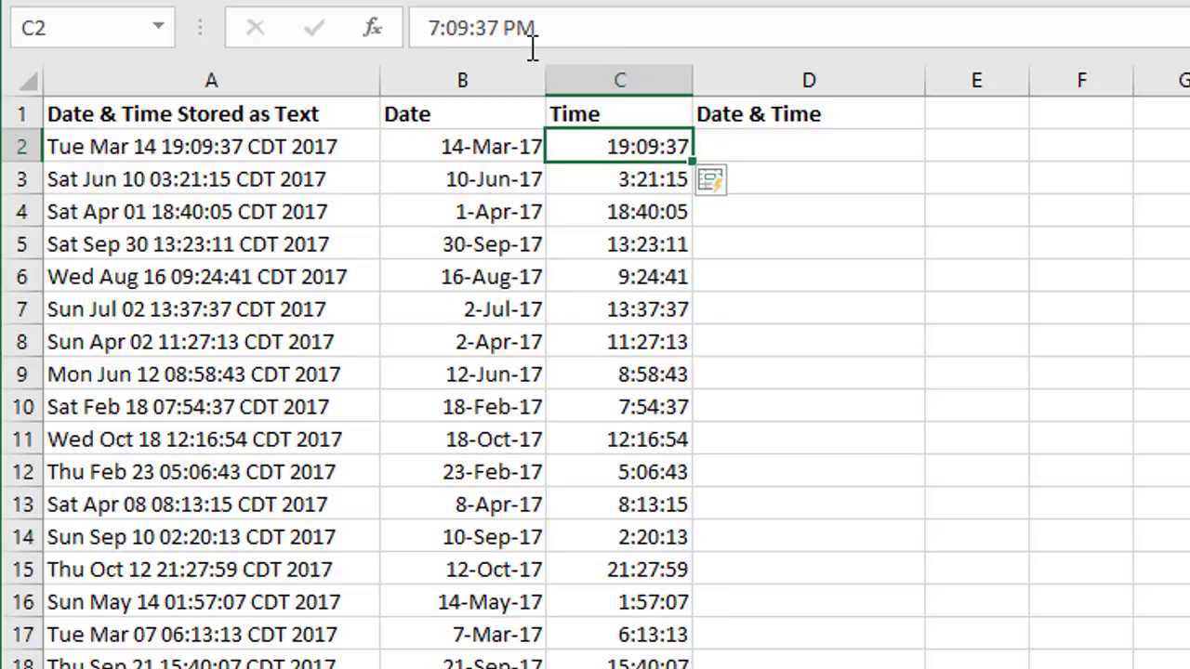
left_click(603, 180)
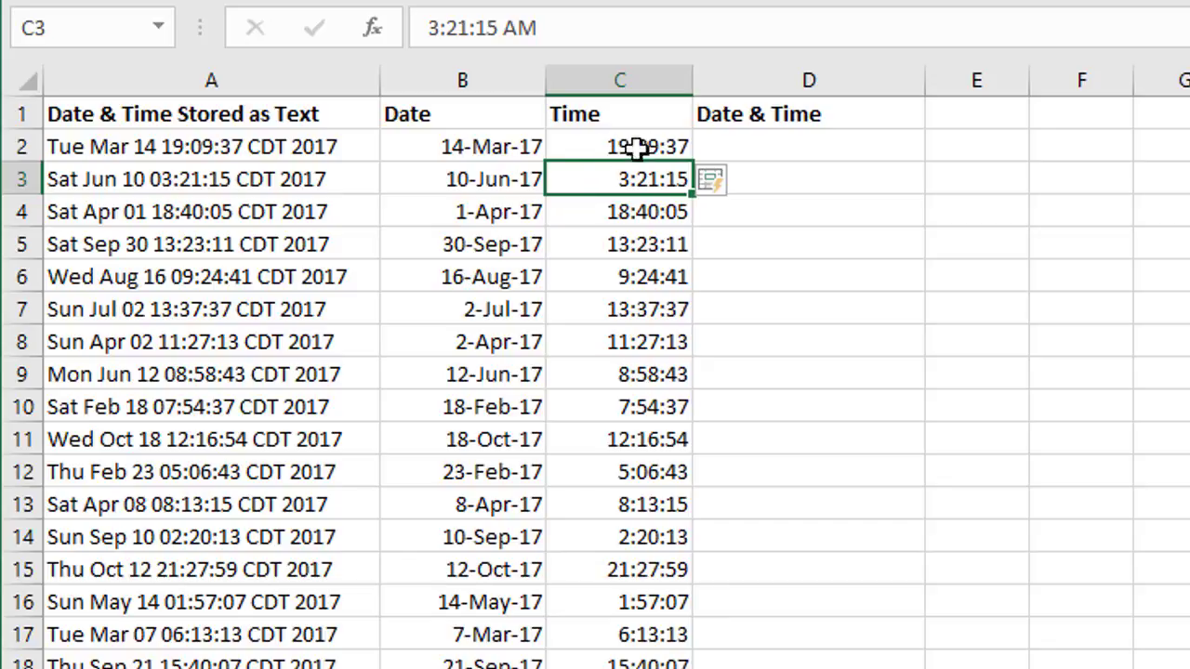
Enter the formula =B2+C2 in D2, giving 3/14/2017 19:09
left_click(776, 151)
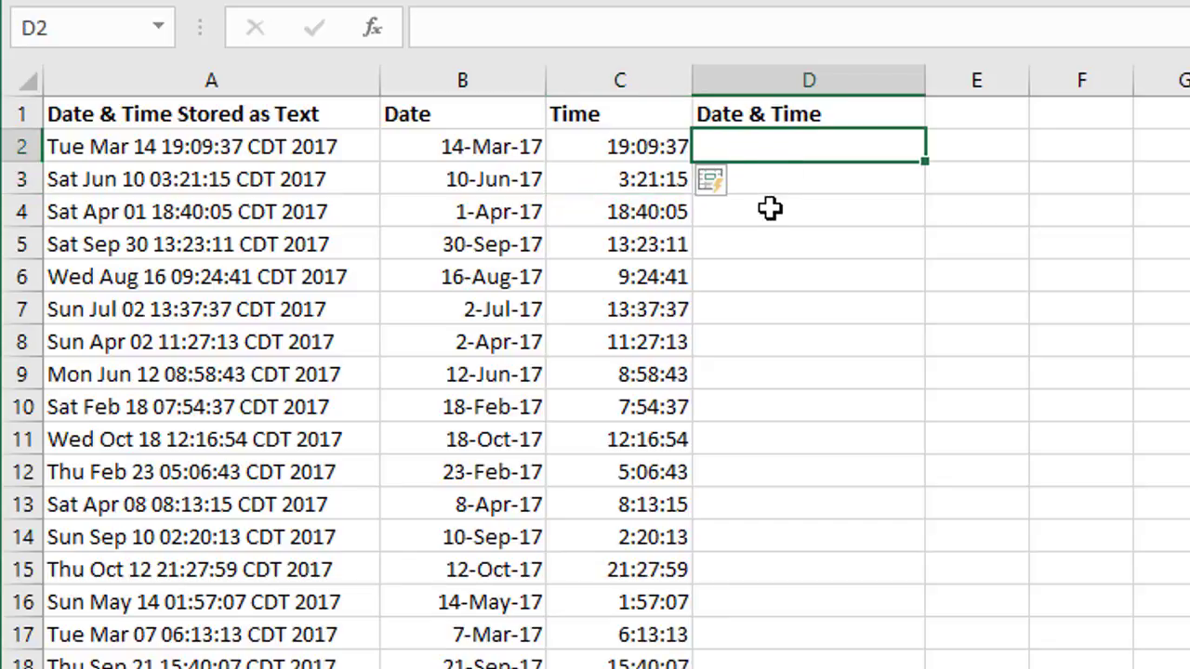
type("=")
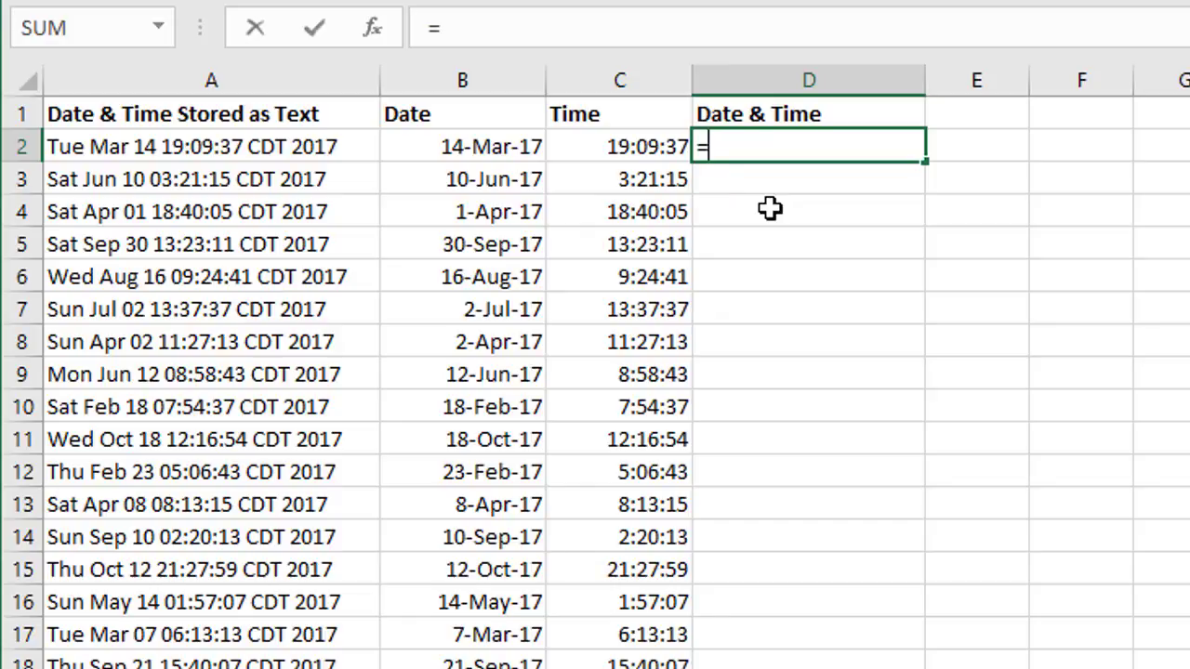
left_click(493, 146)
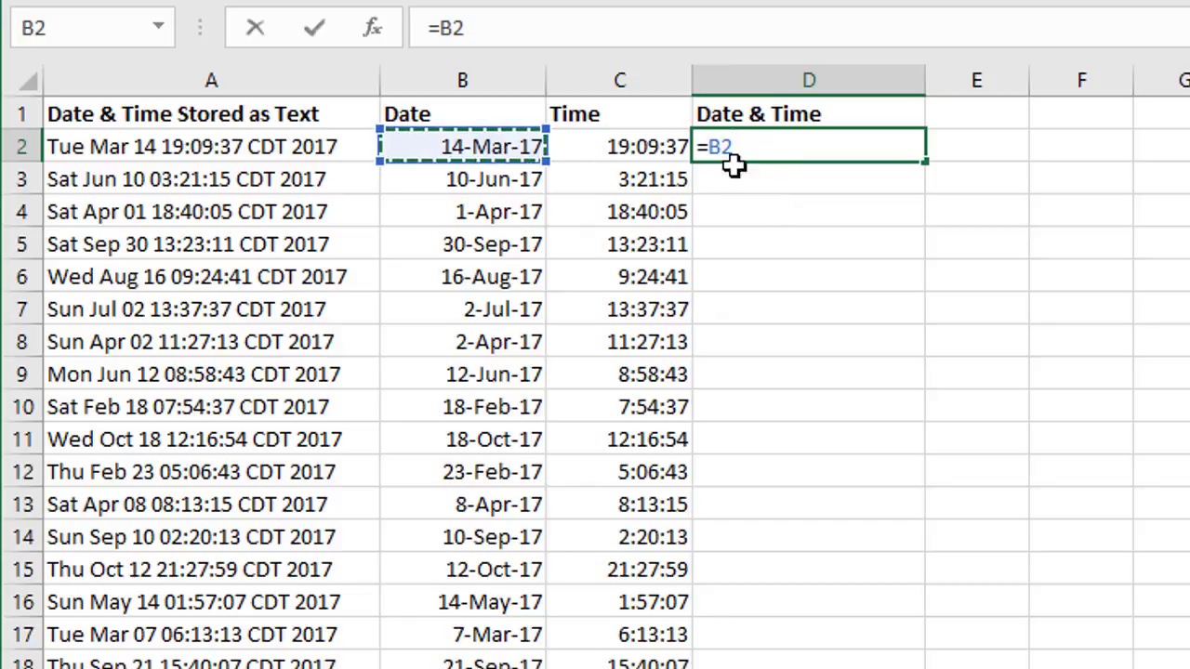
type("+")
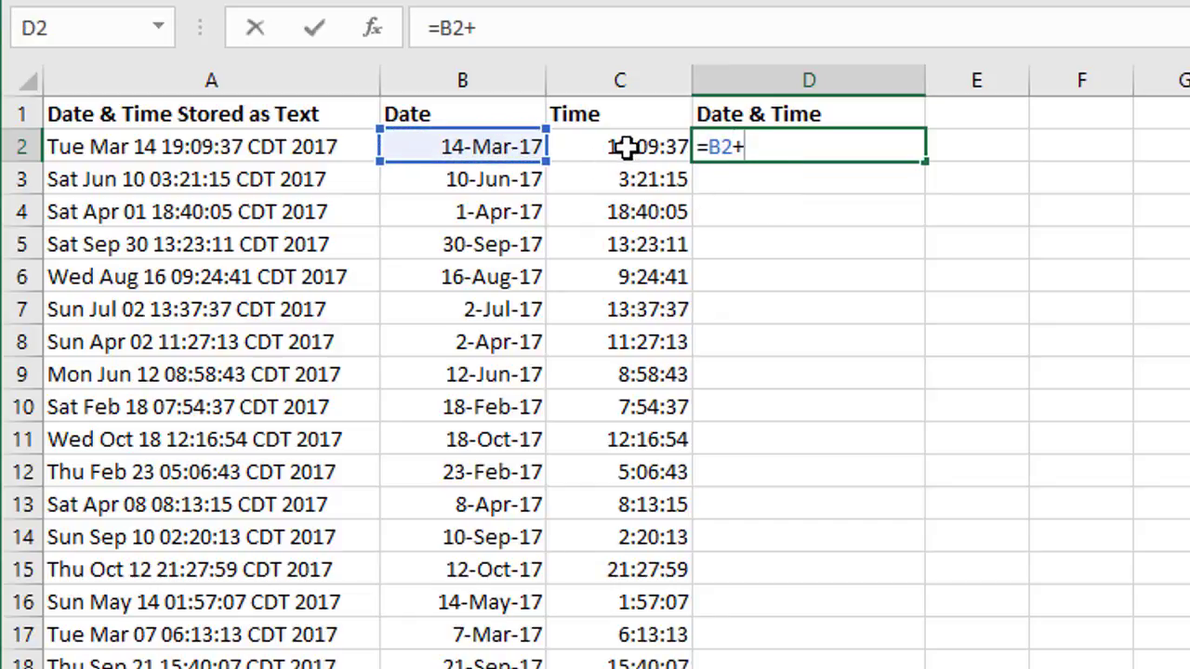
left_click(627, 147)
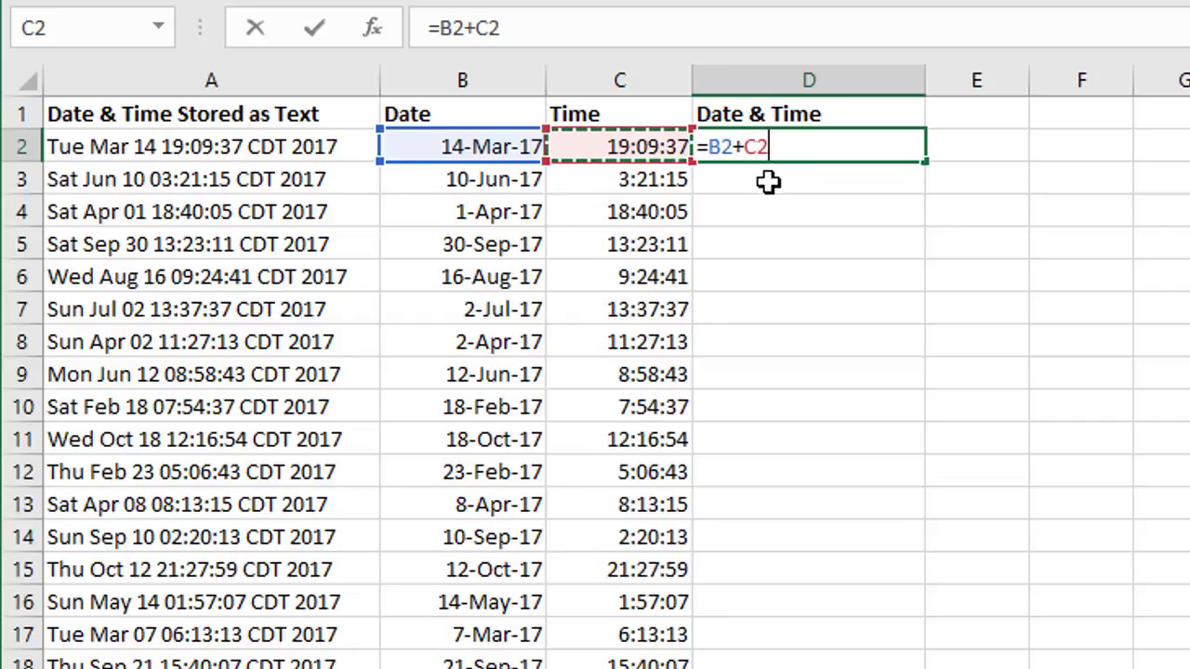
key("Return")
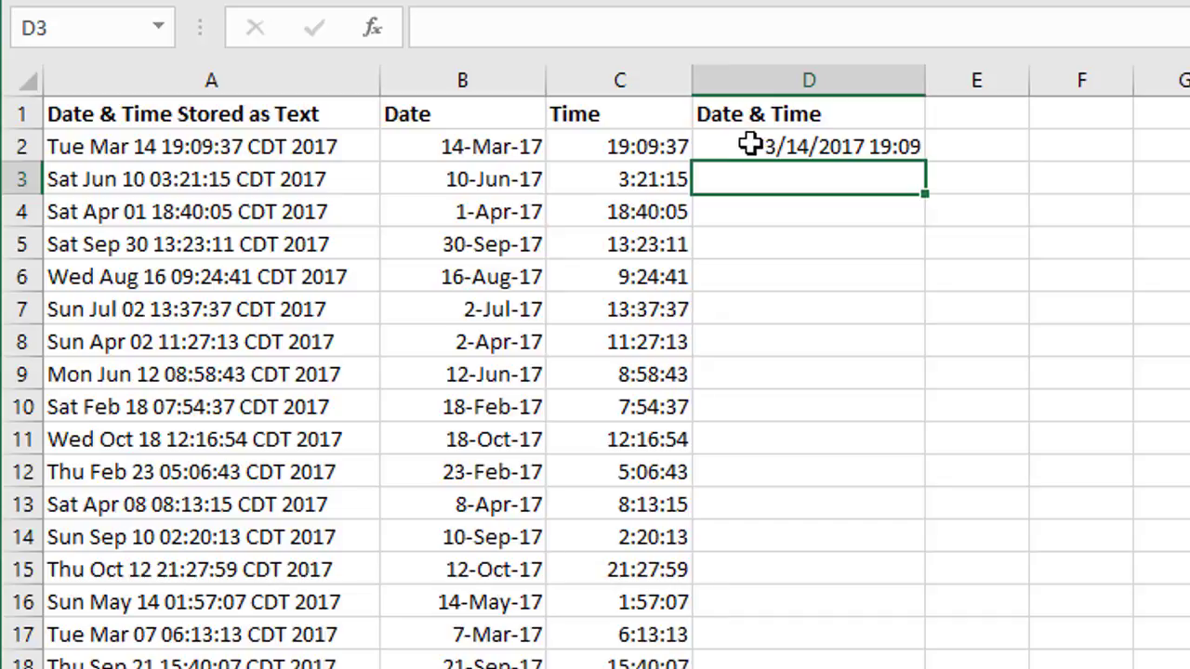
left_click(750, 144)
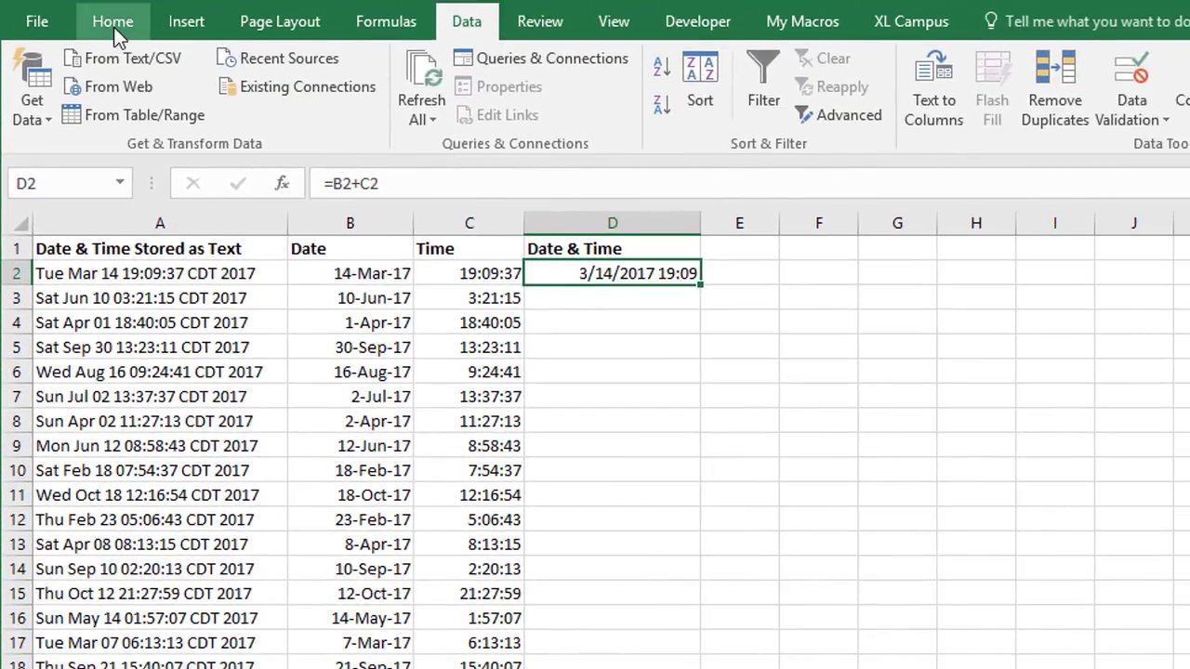
Apply the Number format to D2 so it displays 42808.80
left_click(114, 30)
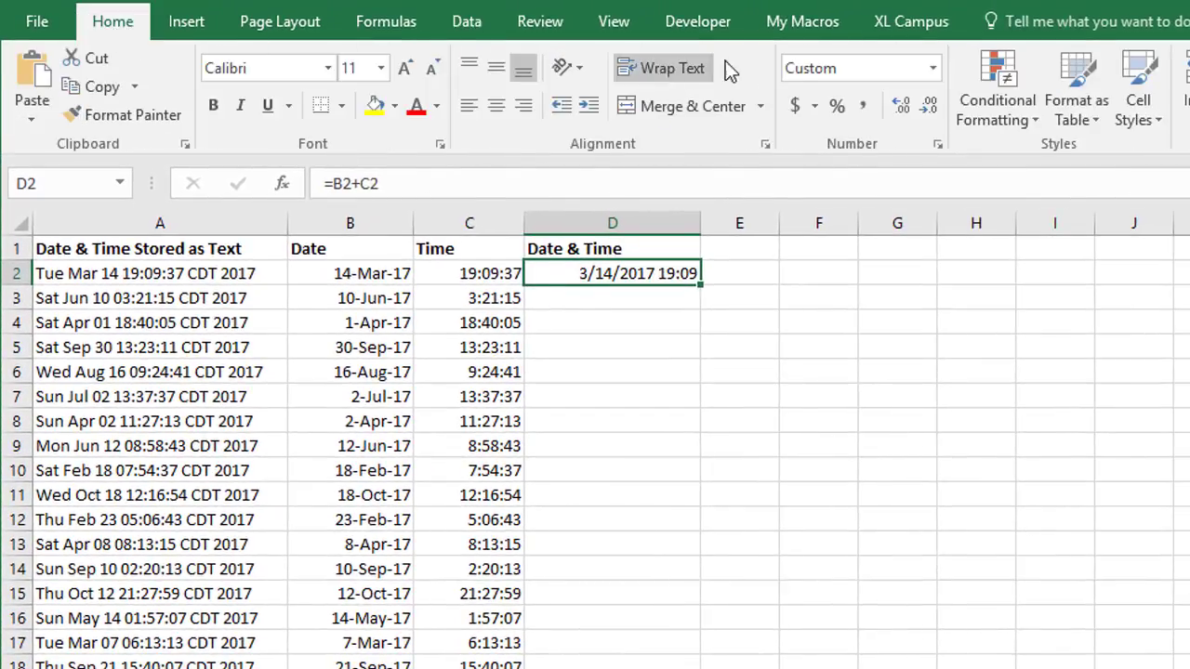
left_click(933, 70)
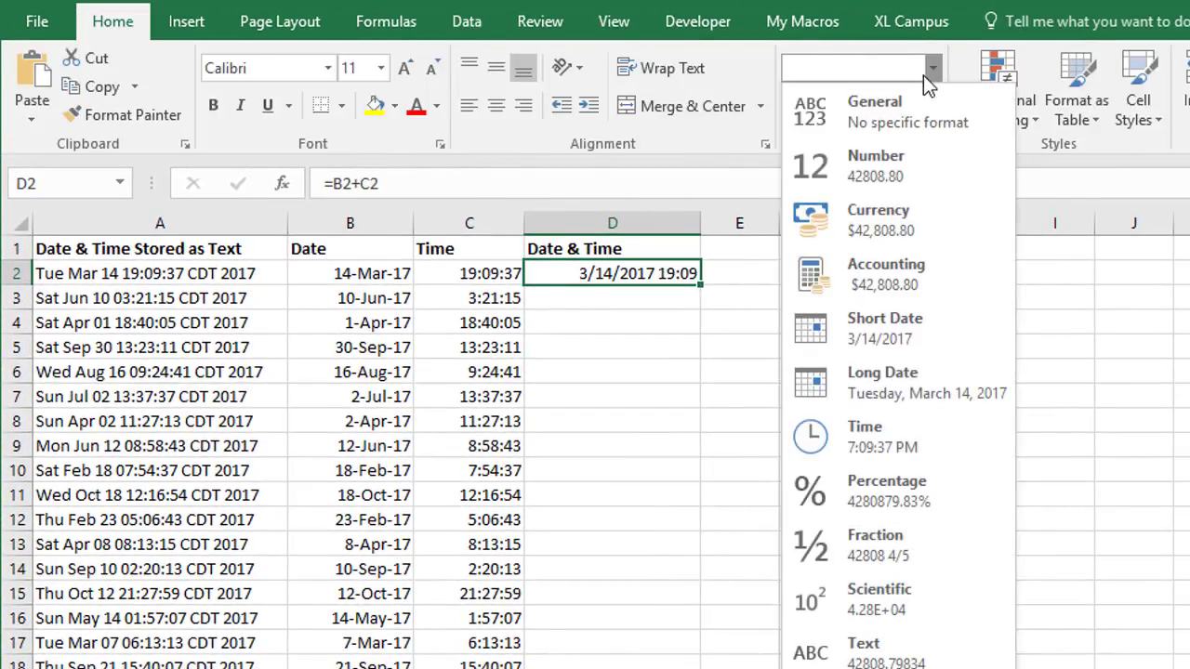
left_click(885, 169)
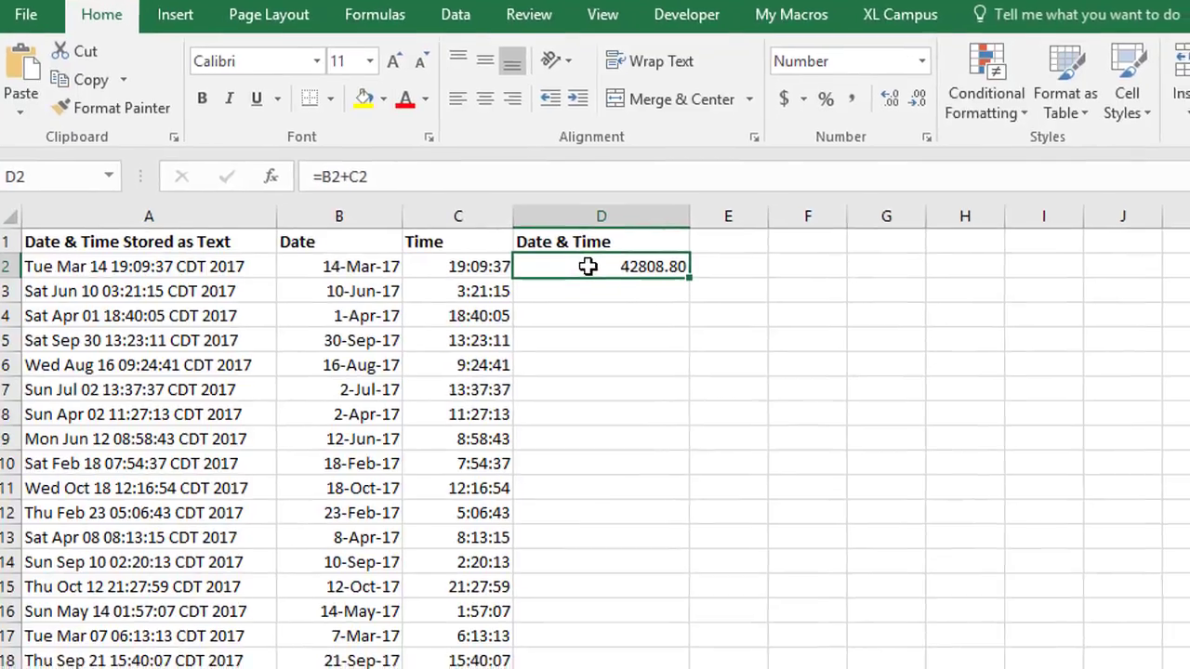
Format D2 with the Date type 3/14/12 1:30 PM so it reads 3/14/17 7:09 PM
right_click(599, 274)
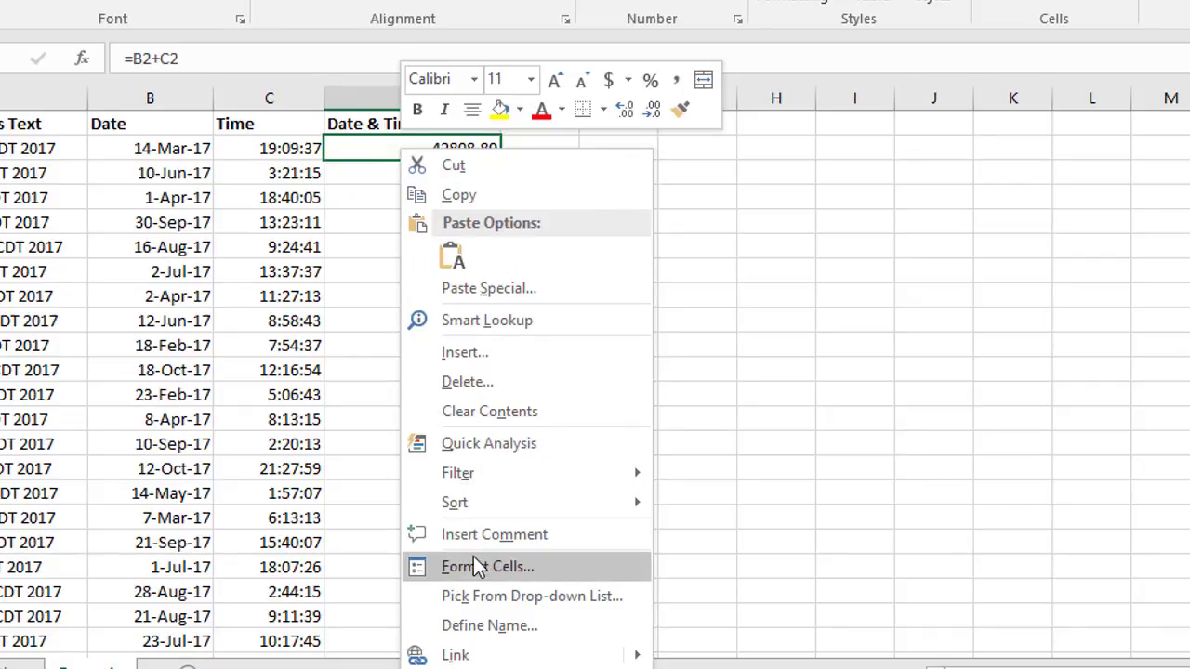
left_click(476, 567)
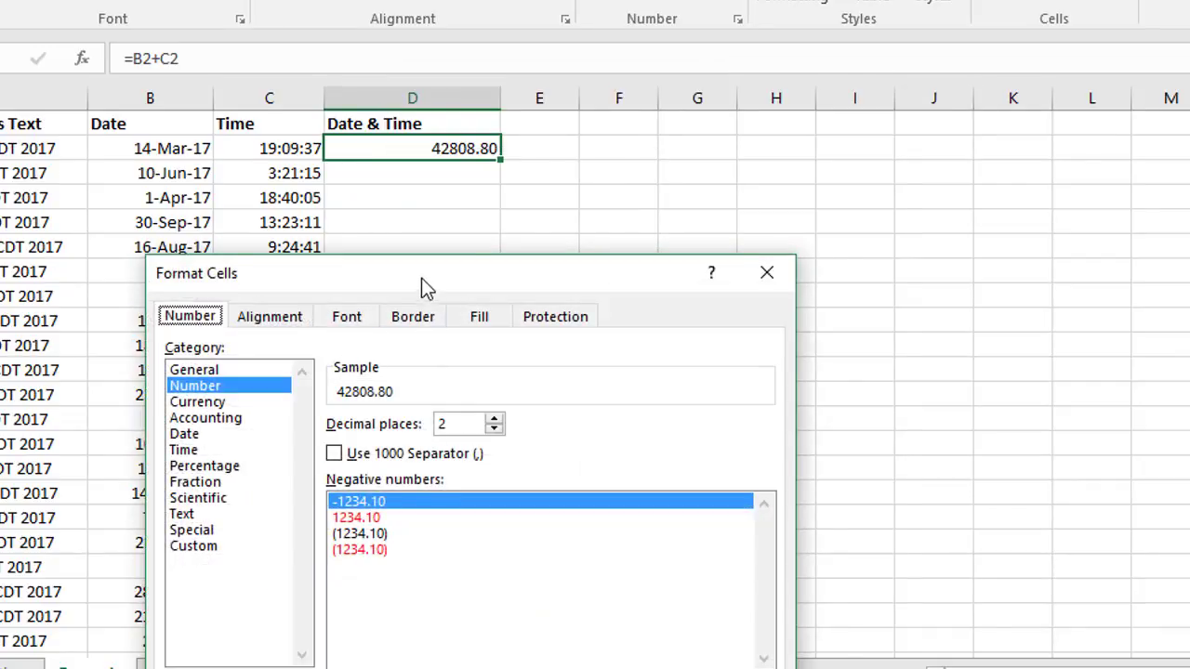
left_click_drag(423, 286, 795, 104)
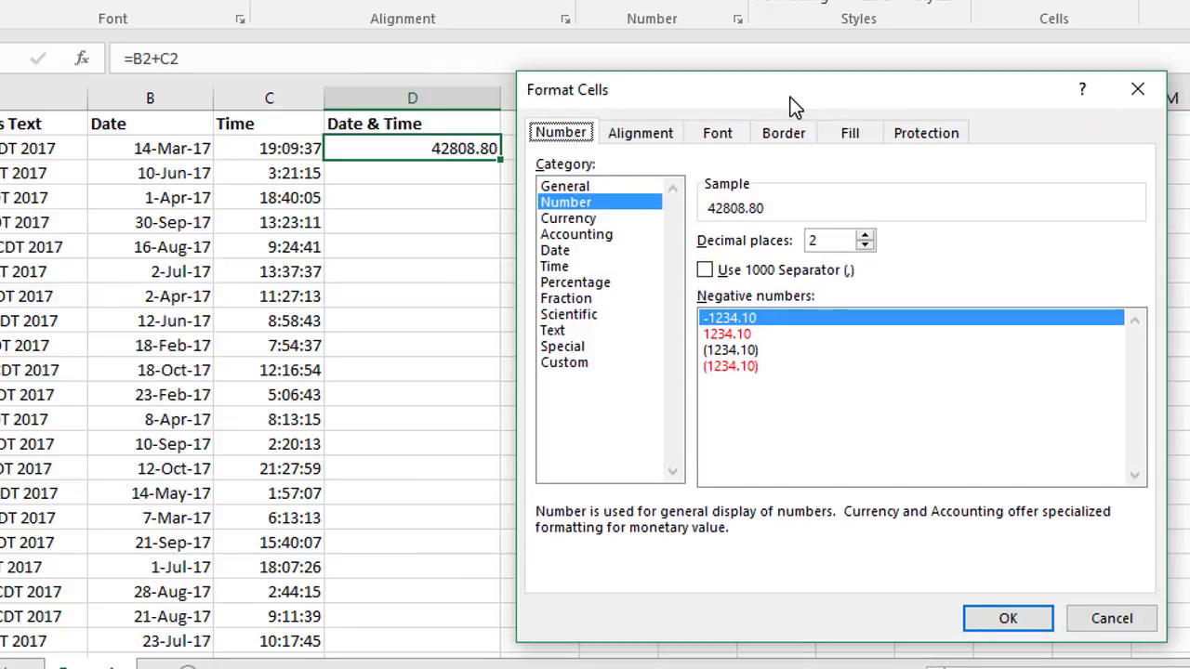
left_click(559, 251)
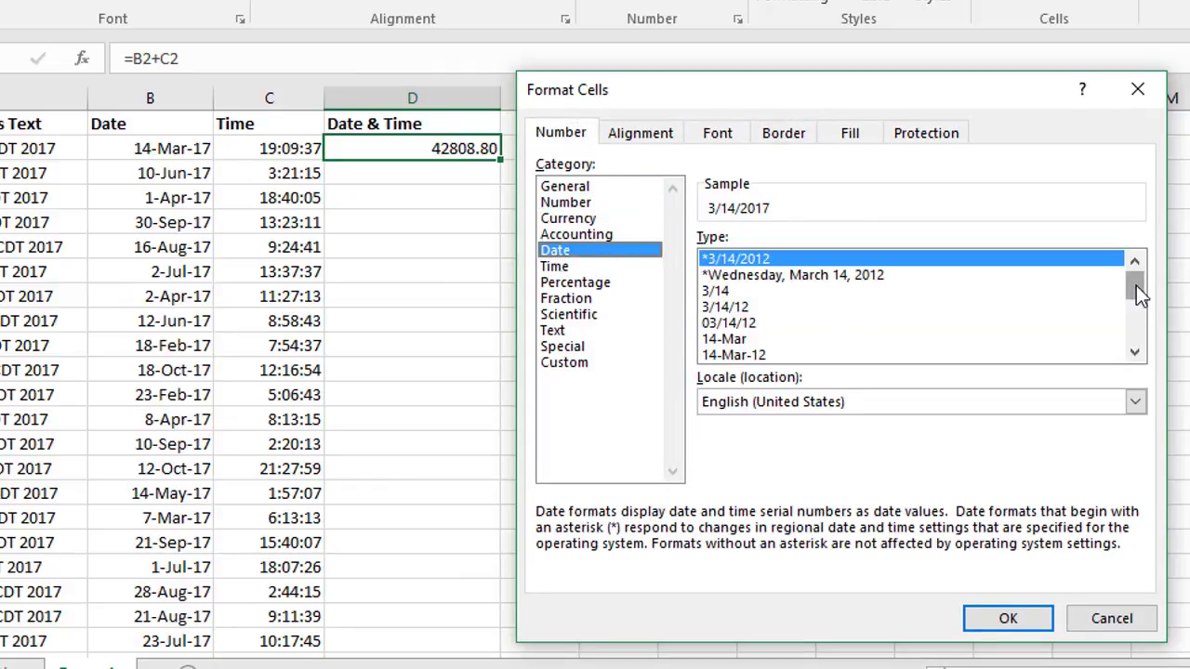
left_click_drag(1137, 286, 1136, 312)
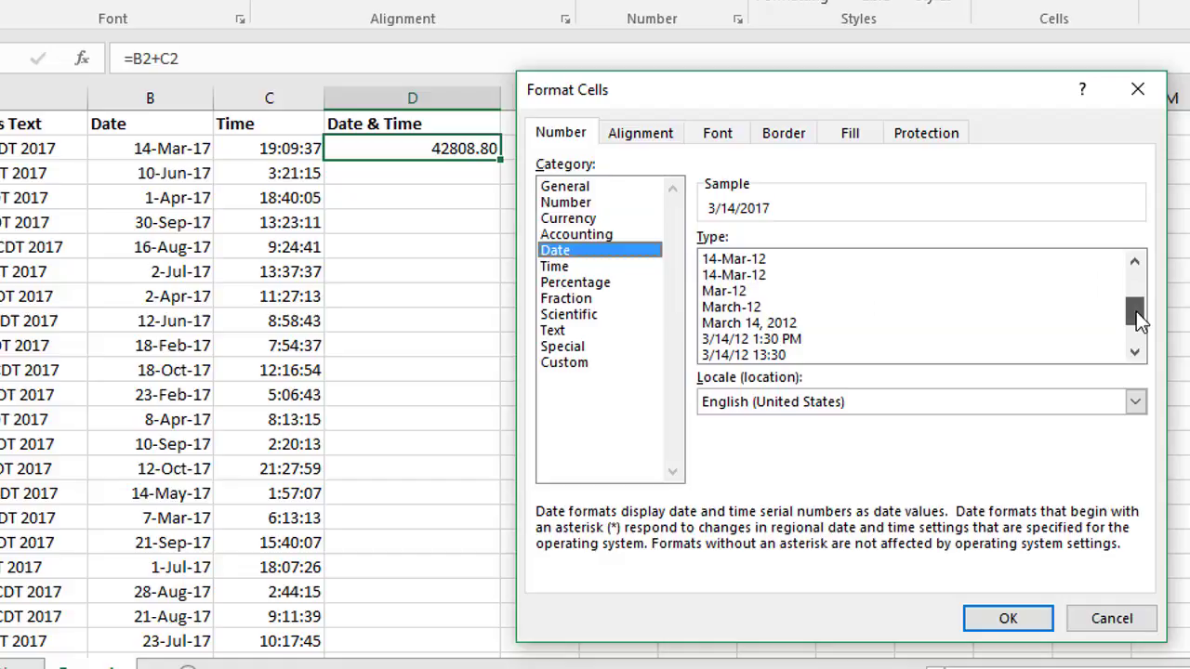
left_click(744, 339)
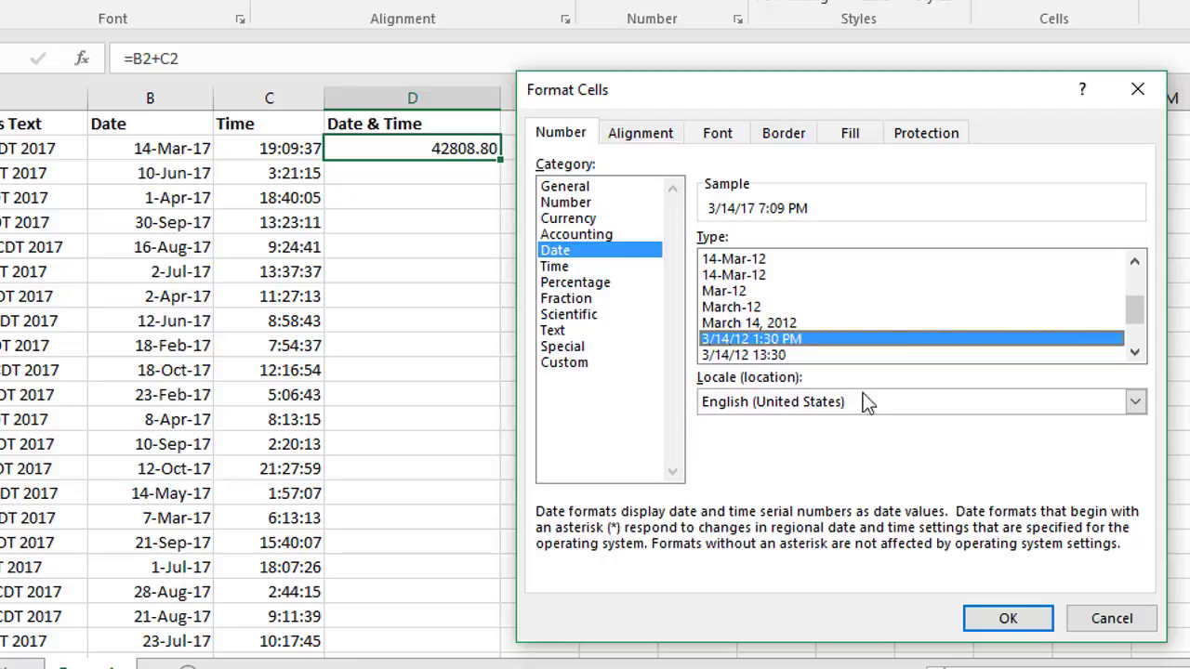
left_click(1008, 620)
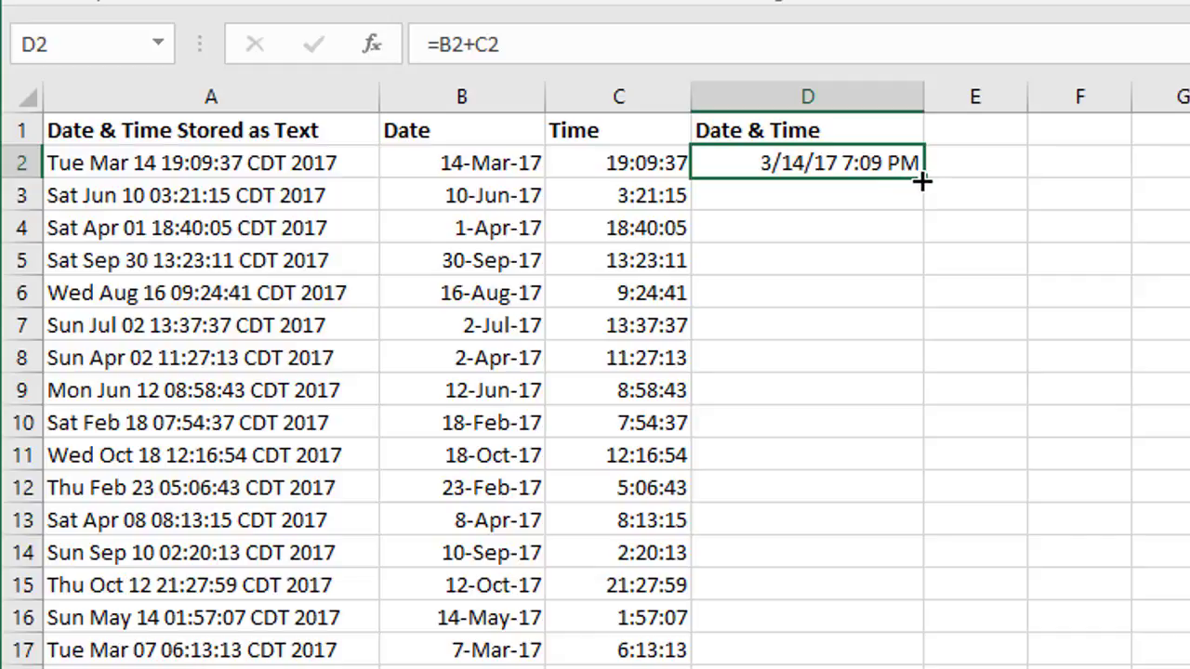
Copy D2's =B2+C2 formula down through D17 with the fill handle, then select A2
double_click(923, 183)
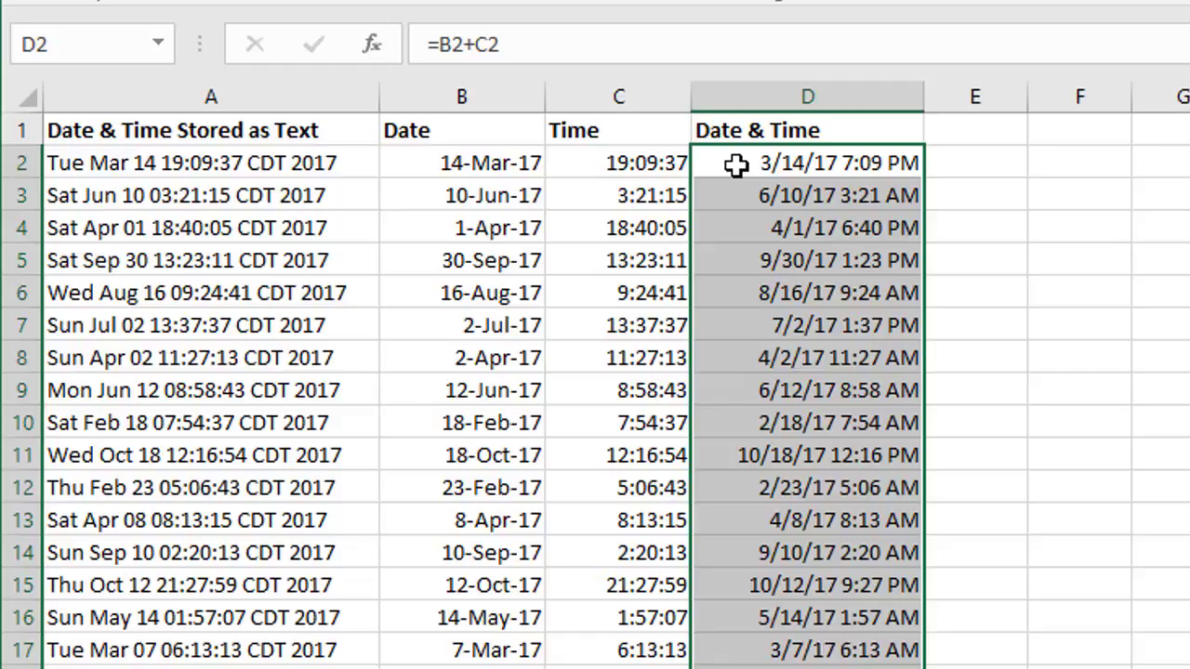
left_click(240, 163)
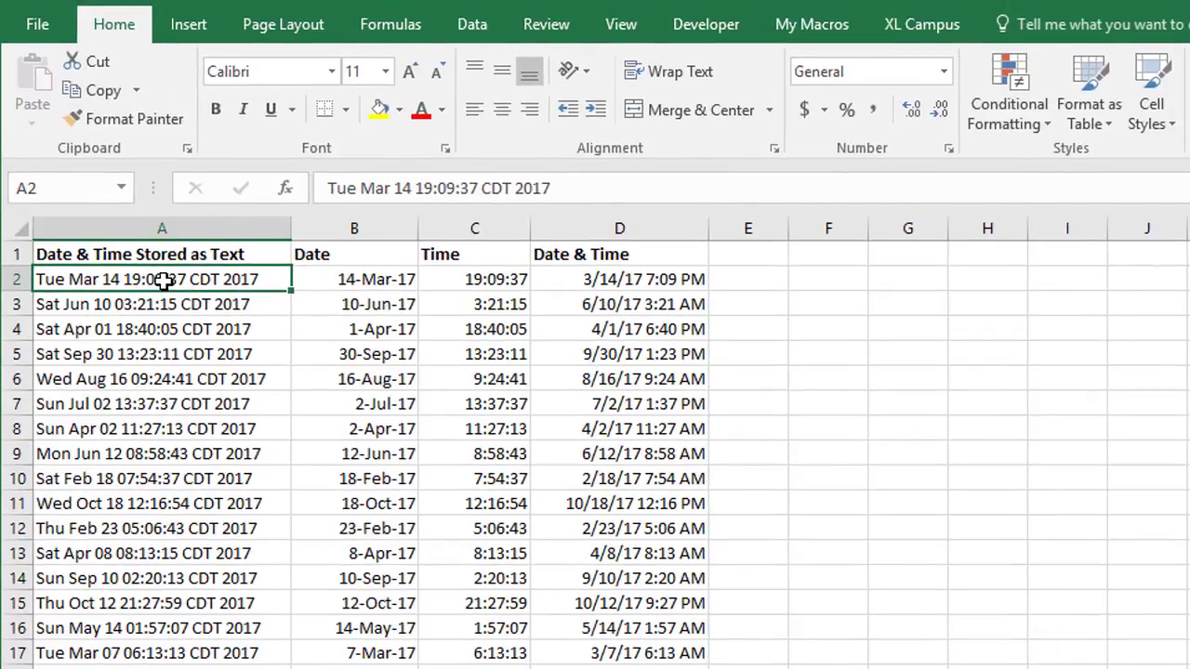
left_click(477, 37)
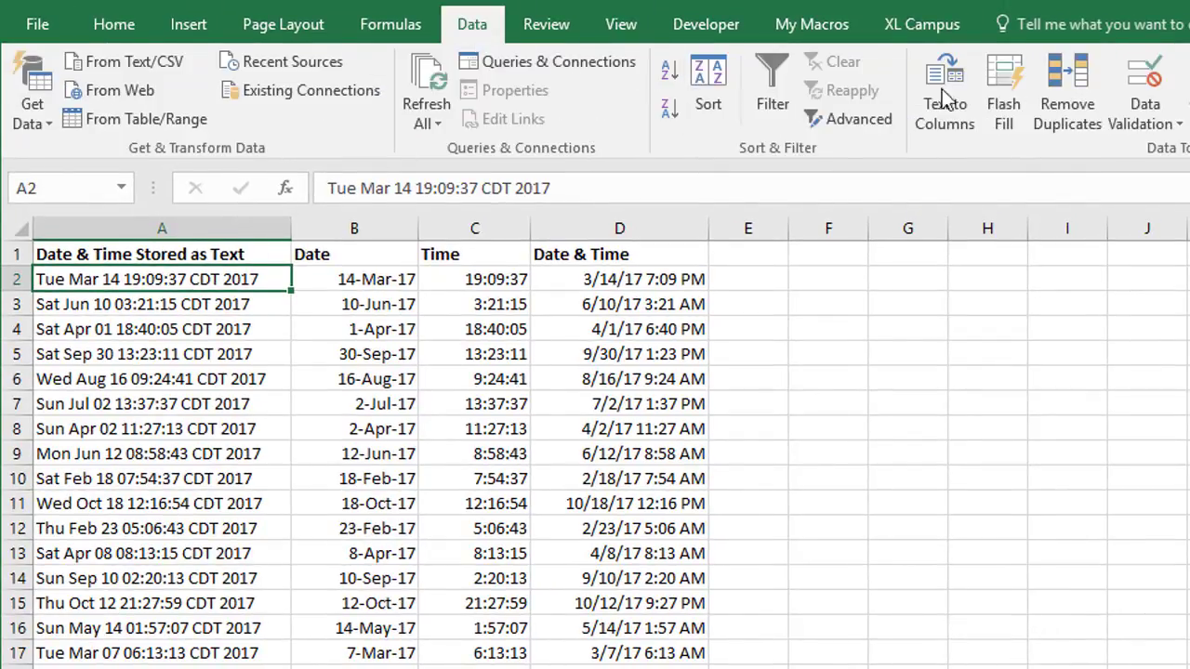